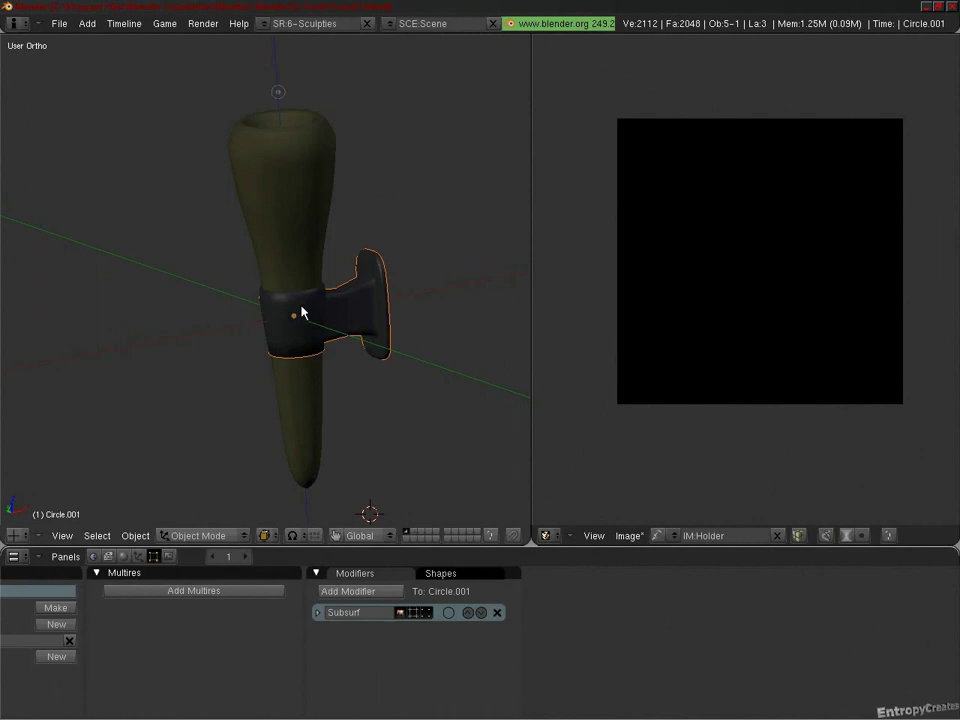
Step: Orbit and zoom around the torch model to inspect it from several angles
{"action": "mouse_move", "coordinate": [301, 313]}
{"action": "middle_mouse_down"}
{"action": "mouse_move", "coordinate": [274, 253]}
{"action": "mouse_move", "coordinate": [330, 281]}
{"action": "mouse_move", "coordinate": [312, 318]}
{"action": "mouse_move", "coordinate": [281, 343]}
{"action": "mouse_move", "coordinate": [296, 320]}
{"action": "middle_mouse_up"}
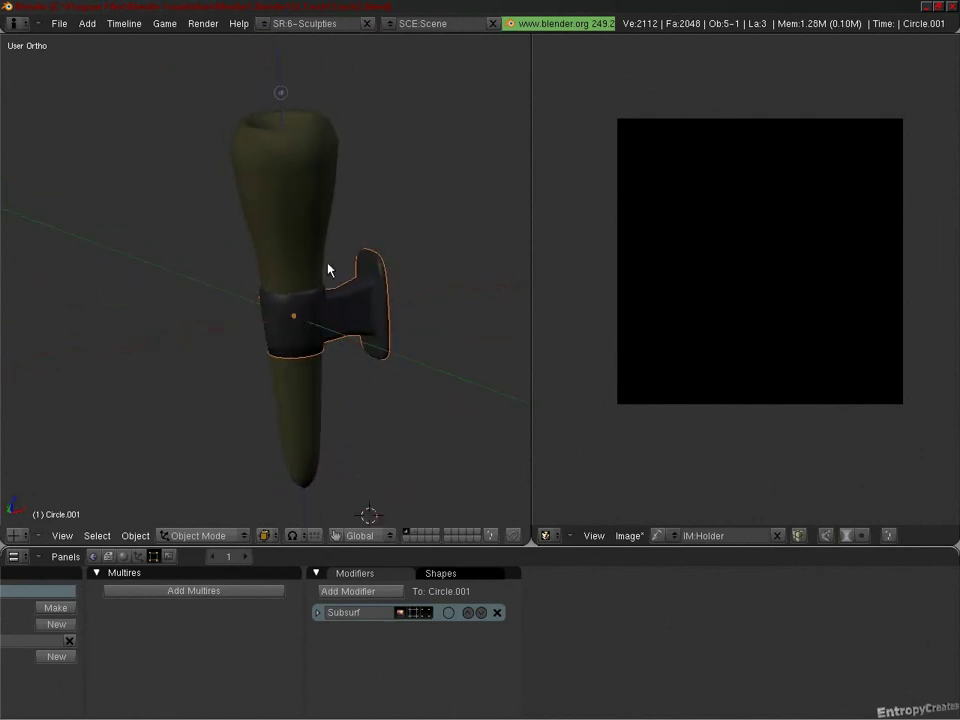
{"action": "scroll", "coordinate": [316, 278], "scroll_direction": "down", "scroll_amount": 2}
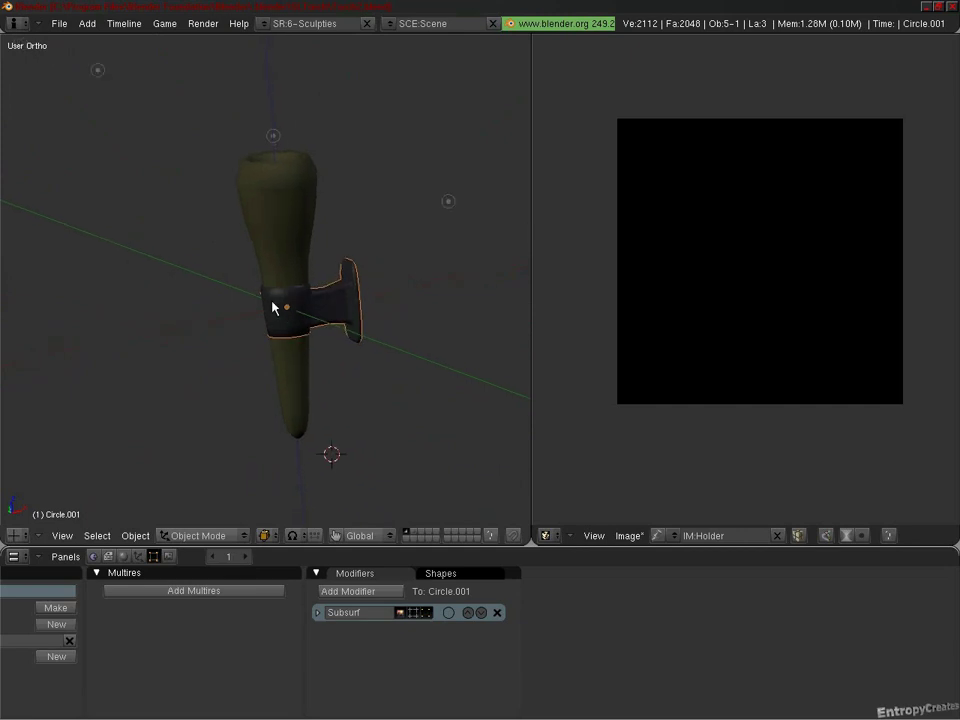
{"action": "middle_click_drag", "start_coordinate": [275, 307], "coordinate": [287, 376]}
{"action": "scroll", "coordinate": [267, 337], "scroll_direction": "up", "scroll_amount": 2}
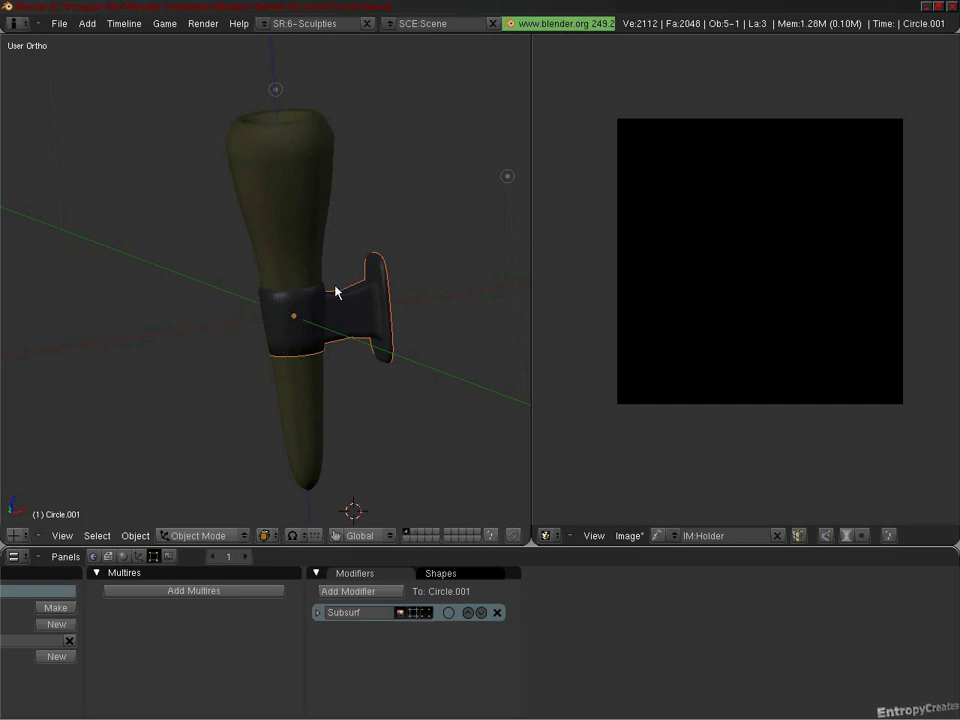
{"action": "middle_click_drag", "start_coordinate": [296, 273], "coordinate": [315, 240]}
Step: Select the cone body, then the bracket holder Circle.001, and open the 3D View's View menu
{"action": "right_click", "coordinate": [315, 240]}
{"action": "middle_click_drag", "start_coordinate": [354, 317], "coordinate": [300, 325]}
{"action": "right_click", "coordinate": [358, 317]}
{"action": "right_click", "coordinate": [311, 269]}
{"action": "right_click", "coordinate": [372, 309]}
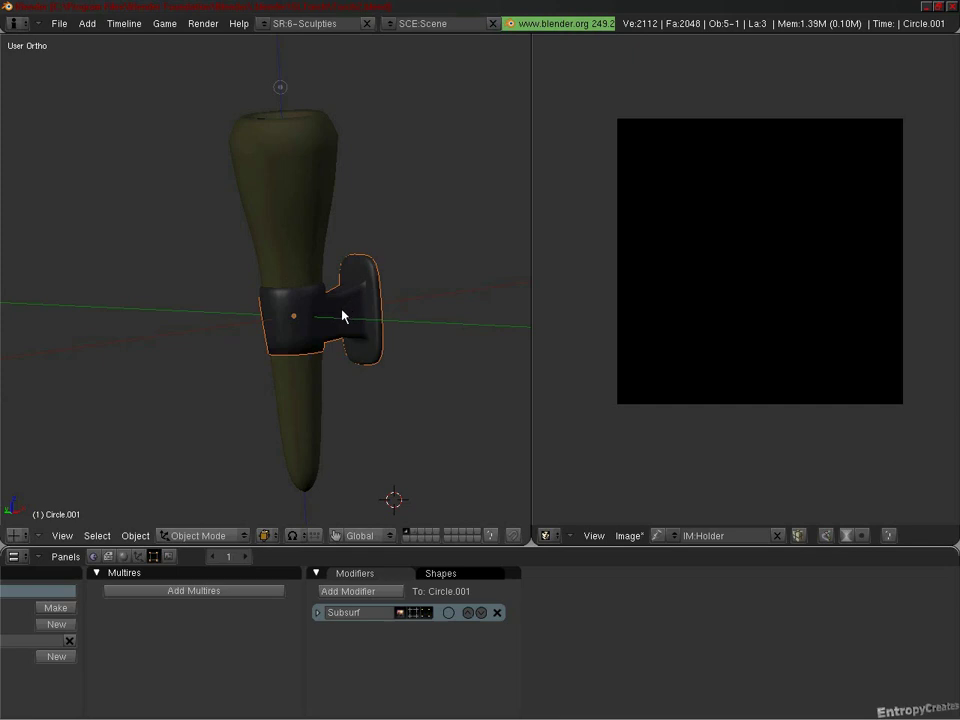
{"action": "middle_click_drag", "start_coordinate": [324, 345], "coordinate": [334, 313]}
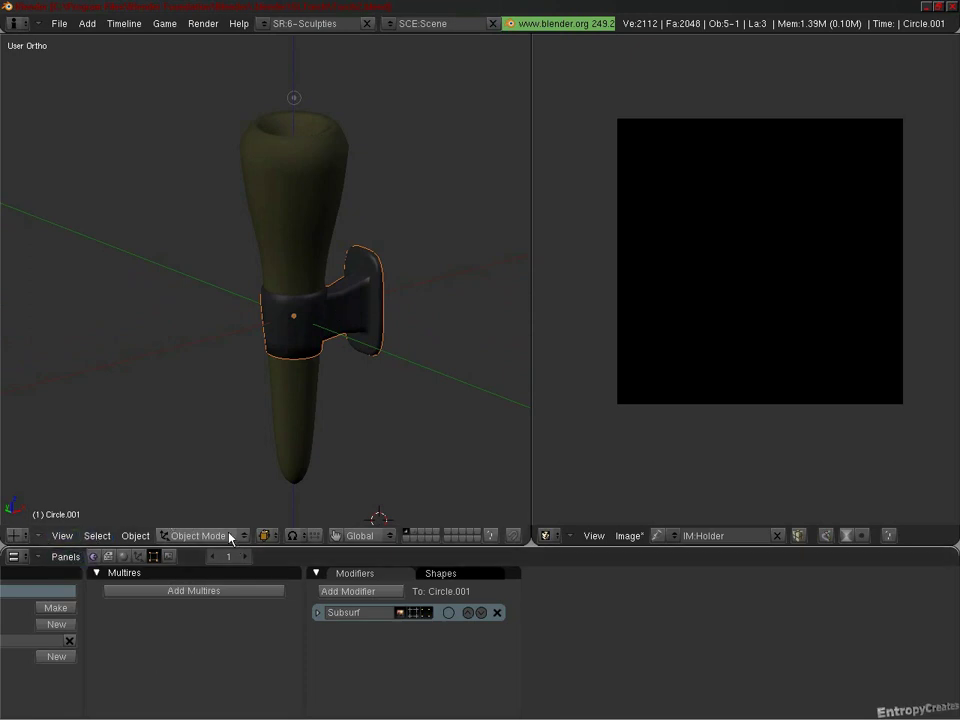
{"action": "left_click", "coordinate": [62, 536]}
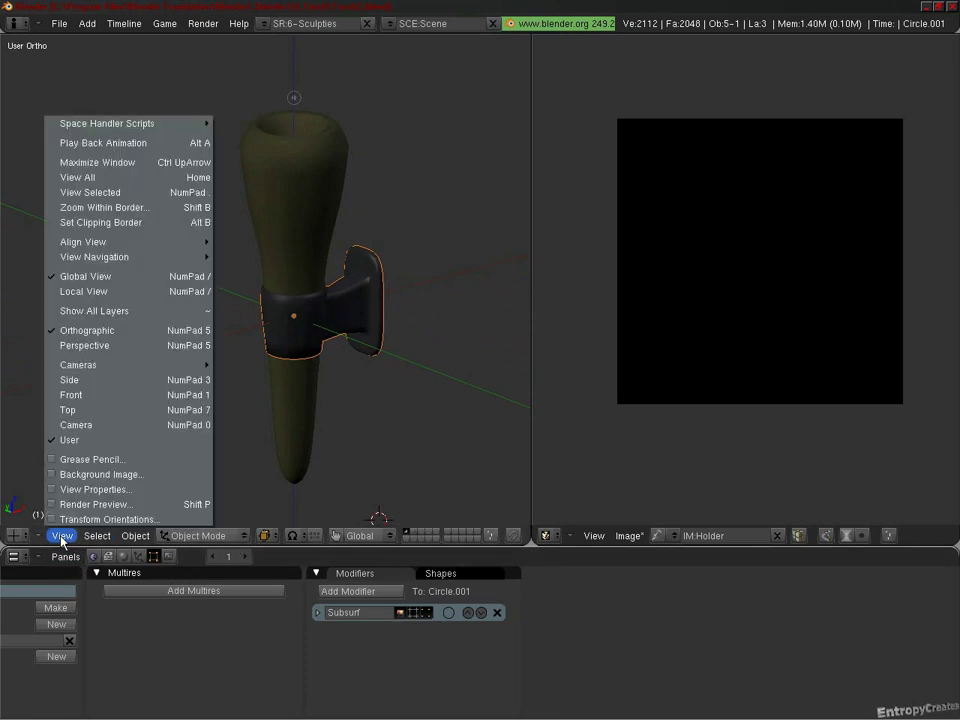
Step: Put Circle.001 in Local View, orbit to its side, and show its Iron material settings
{"action": "left_click", "coordinate": [150, 292]}
{"action": "scroll", "coordinate": [245, 370], "scroll_direction": "down", "scroll_amount": 3}
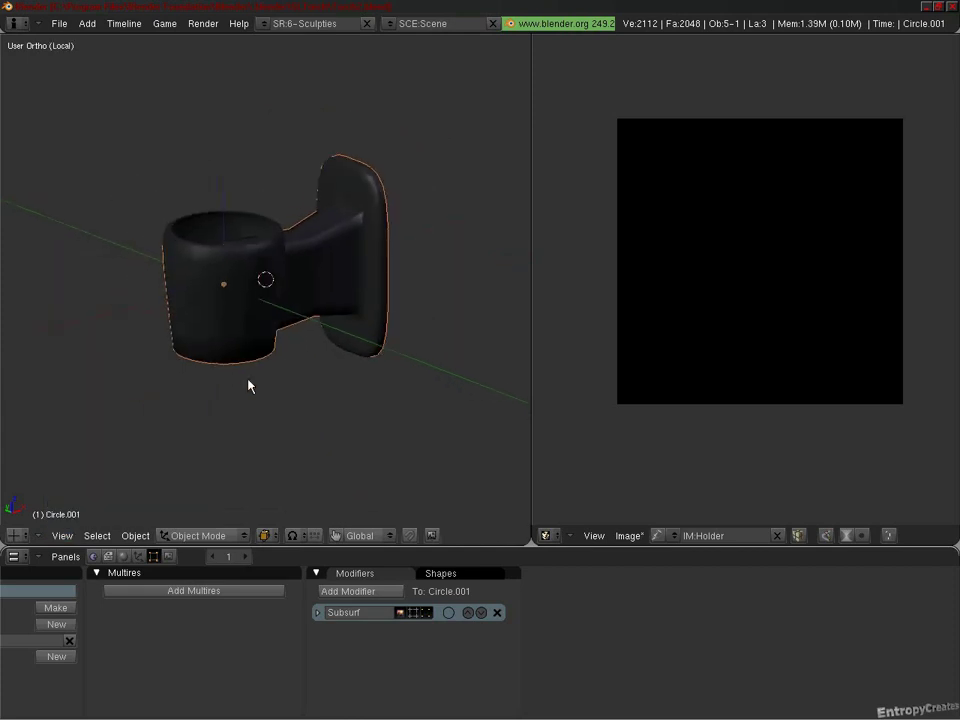
{"action": "middle_click_drag", "start_coordinate": [251, 386], "coordinate": [224, 374]}
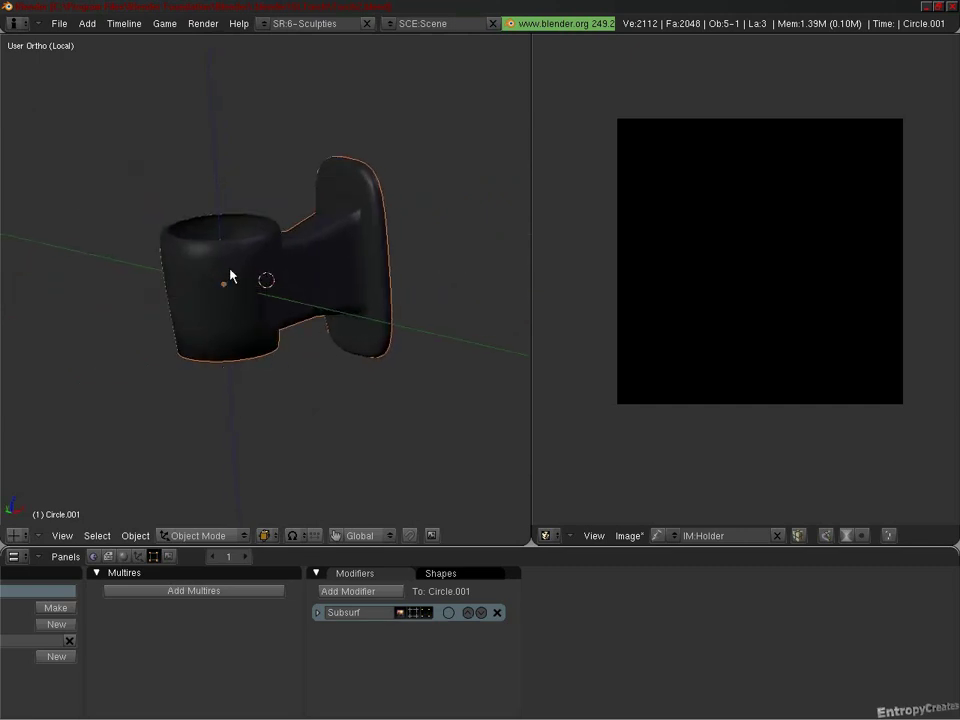
{"action": "middle_click_drag", "start_coordinate": [139, 628], "coordinate": [474, 628]}
{"action": "left_click", "coordinate": [123, 556]}
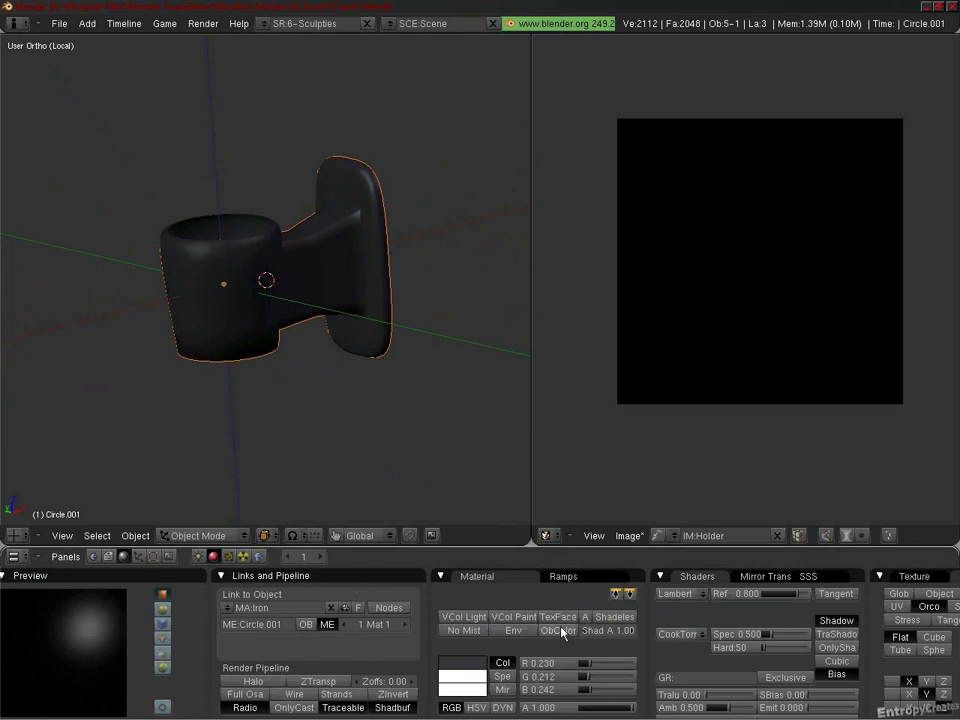
Step: Set the Iron material colour to light grey C9C9C9
{"action": "left_click", "coordinate": [154, 556]}
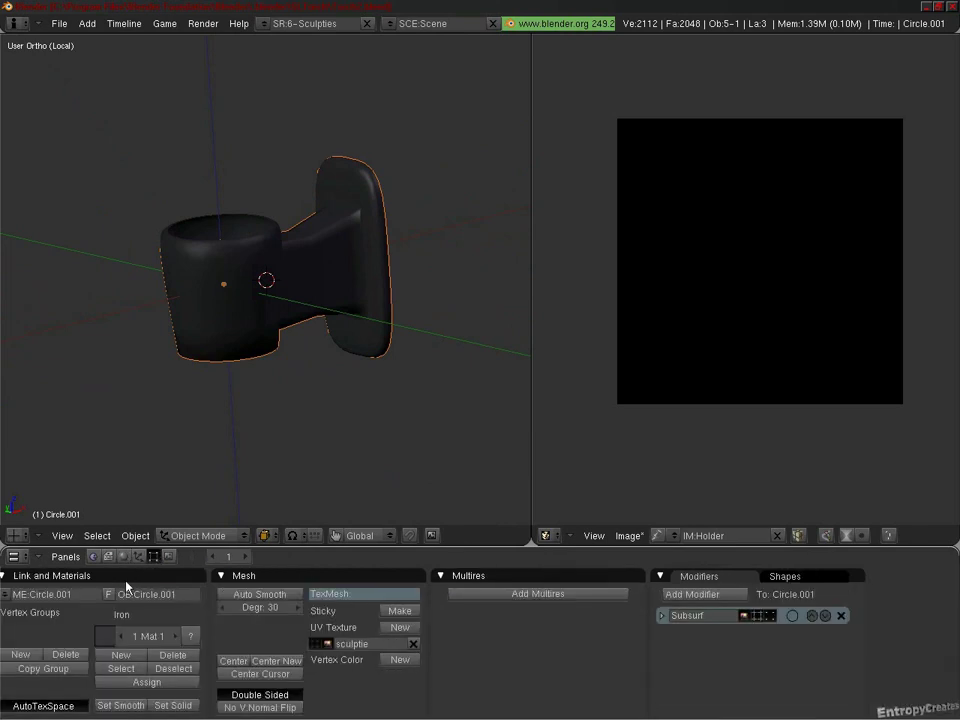
{"action": "left_click", "coordinate": [103, 636]}
{"action": "left_click_drag", "start_coordinate": [172, 601], "coordinate": [190, 605]}
Step: Turn off Double Sided for the Circle.001 mesh so the cup's inverted faces show dark
{"action": "middle_click_drag", "start_coordinate": [229, 392], "coordinate": [355, 345]}
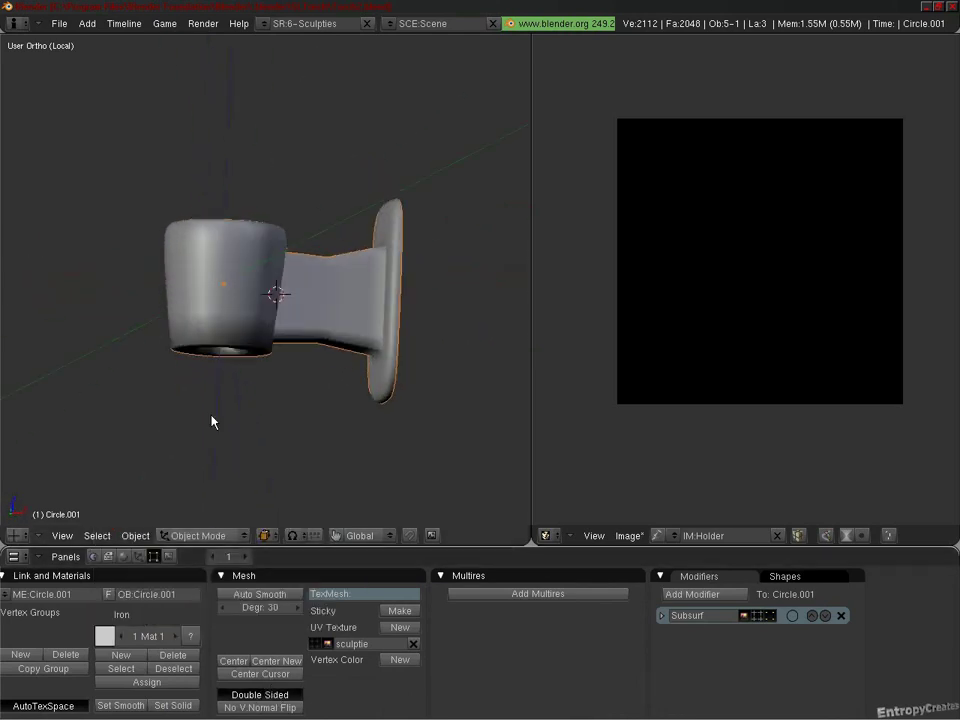
{"action": "middle_click_drag", "start_coordinate": [168, 349], "coordinate": [199, 407]}
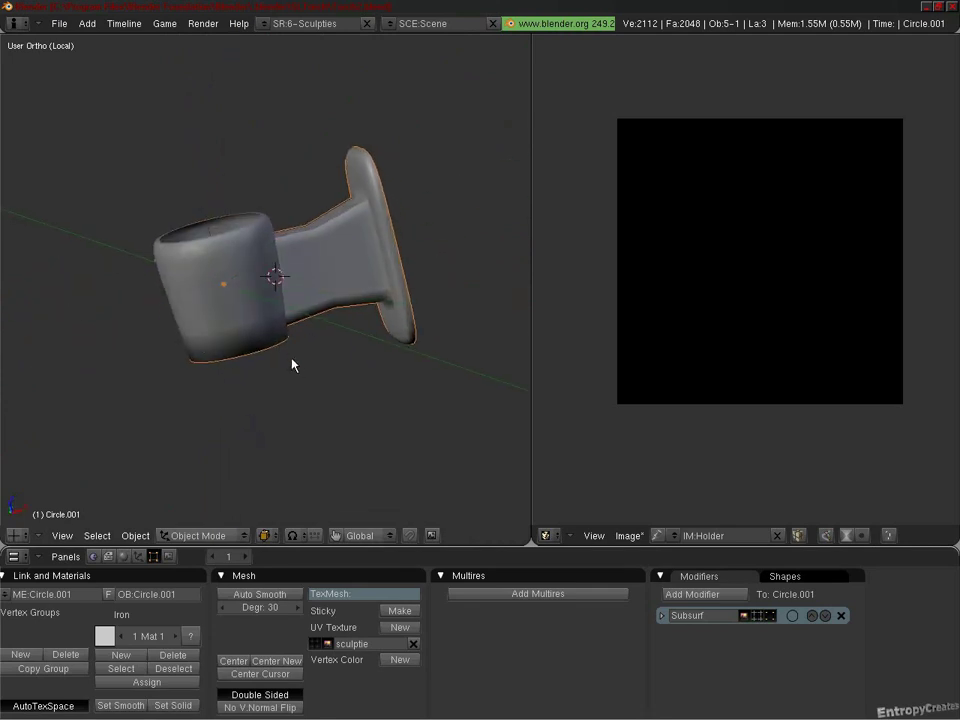
{"action": "middle_click_drag", "start_coordinate": [358, 373], "coordinate": [305, 378]}
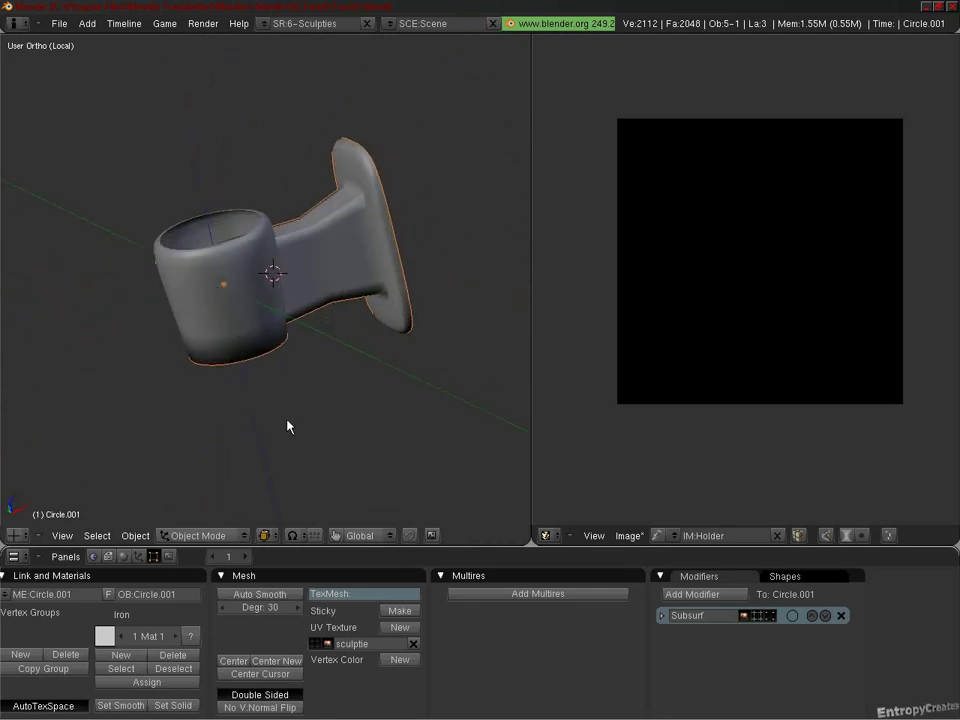
{"action": "middle_click_drag", "start_coordinate": [287, 427], "coordinate": [264, 388]}
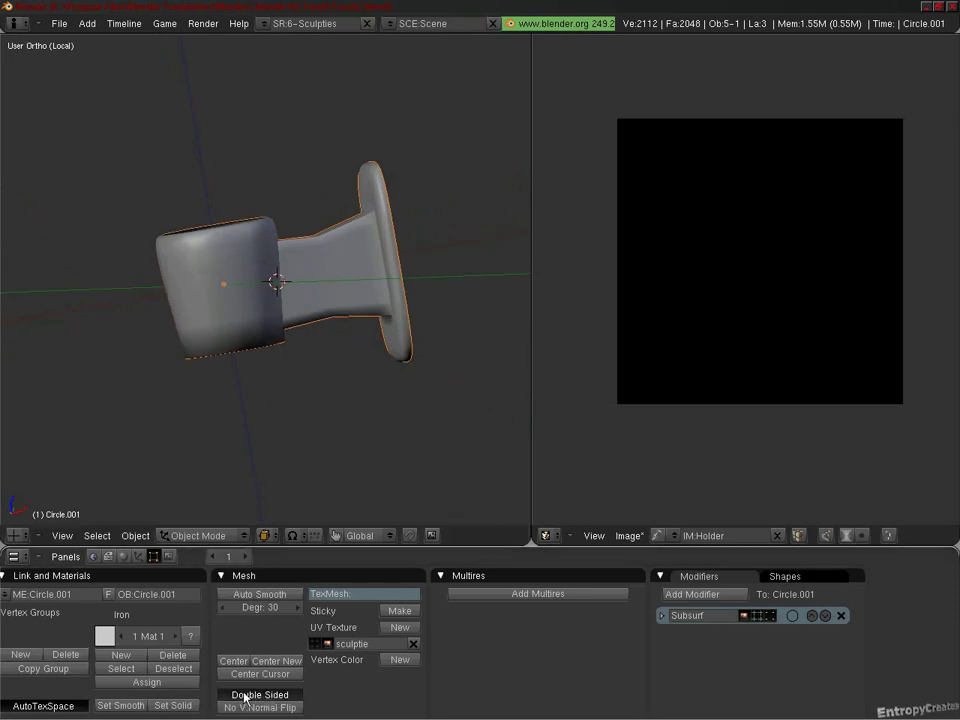
{"action": "left_click", "coordinate": [283, 697]}
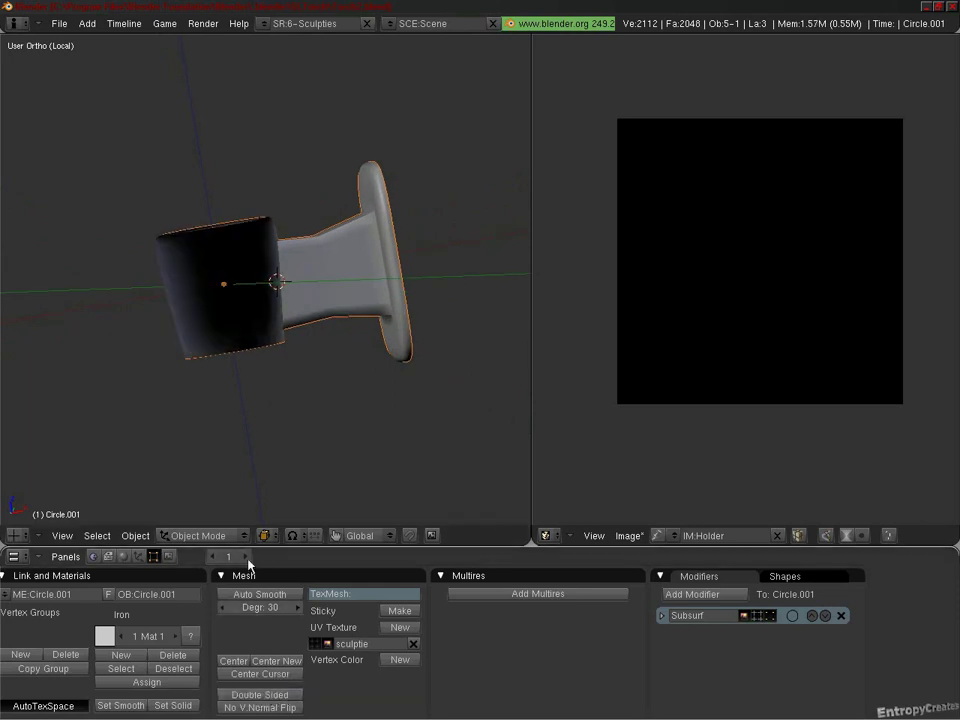
Step: Orbit to inspect the dark cup's open end, side and top
{"action": "middle_click_drag", "start_coordinate": [237, 296], "coordinate": [281, 404]}
{"action": "scroll", "coordinate": [281, 404], "scroll_direction": "up", "scroll_amount": 4}
{"action": "middle_click_drag", "start_coordinate": [144, 368], "coordinate": [345, 387]}
{"action": "scroll", "coordinate": [414, 343], "scroll_direction": "down", "scroll_amount": 3}
Step: Add a Primstar Sculpt Mesh with the Cylinder shape, moving on to Y Faces
{"action": "key", "text": "space"}
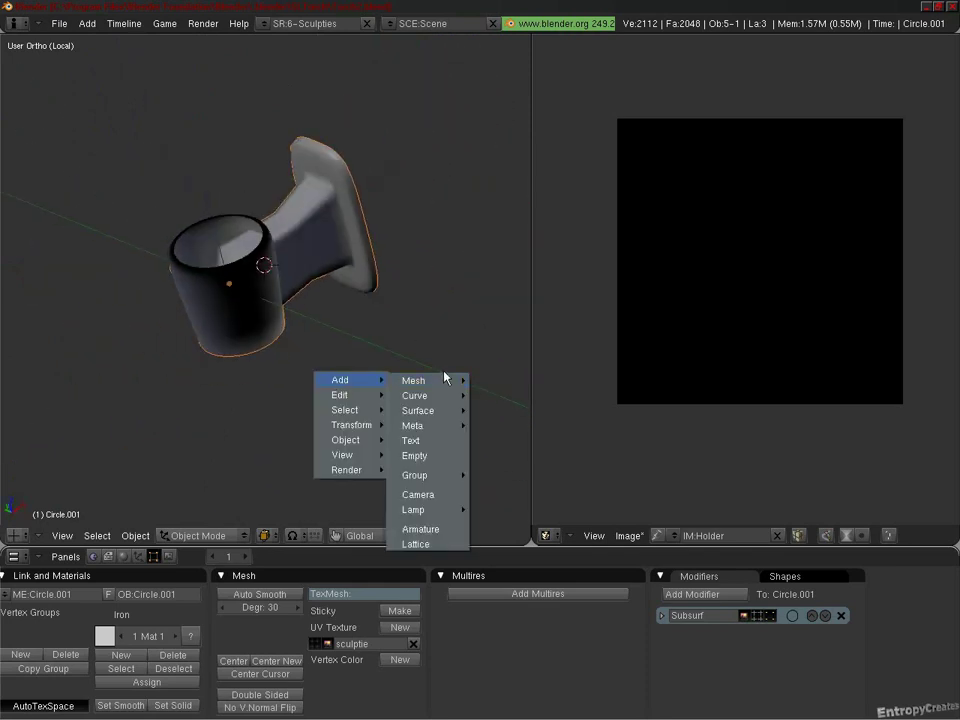
{"action": "mouse_move", "coordinate": [448, 383]}
{"action": "left_click", "coordinate": [510, 570]}
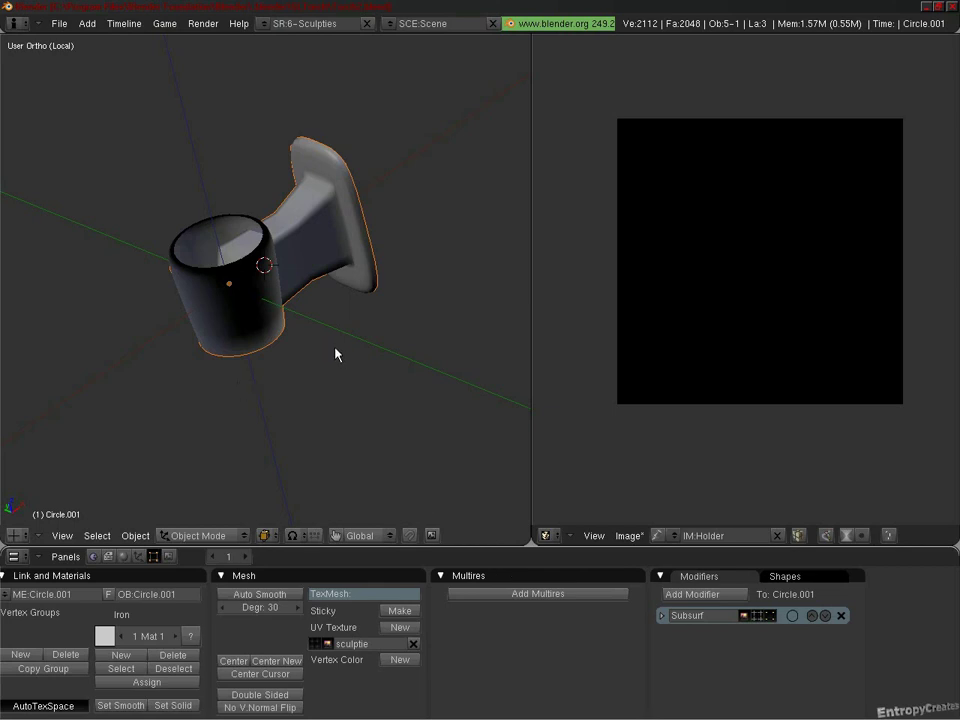
{"action": "left_click", "coordinate": [342, 303]}
{"action": "left_click", "coordinate": [343, 262]}
{"action": "key", "text": "Tab"}
Step: Build the sculpt cylinder and move it along Y beside the holder
{"action": "left_click", "coordinate": [510, 400]}
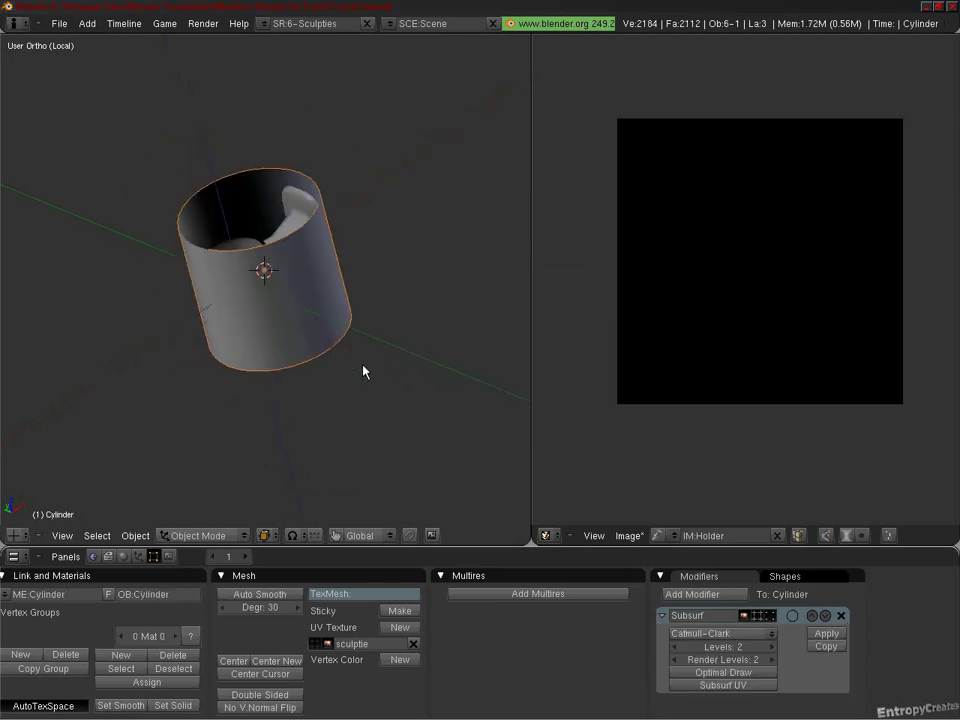
{"action": "key", "text": "g"}
{"action": "key", "text": "y"}
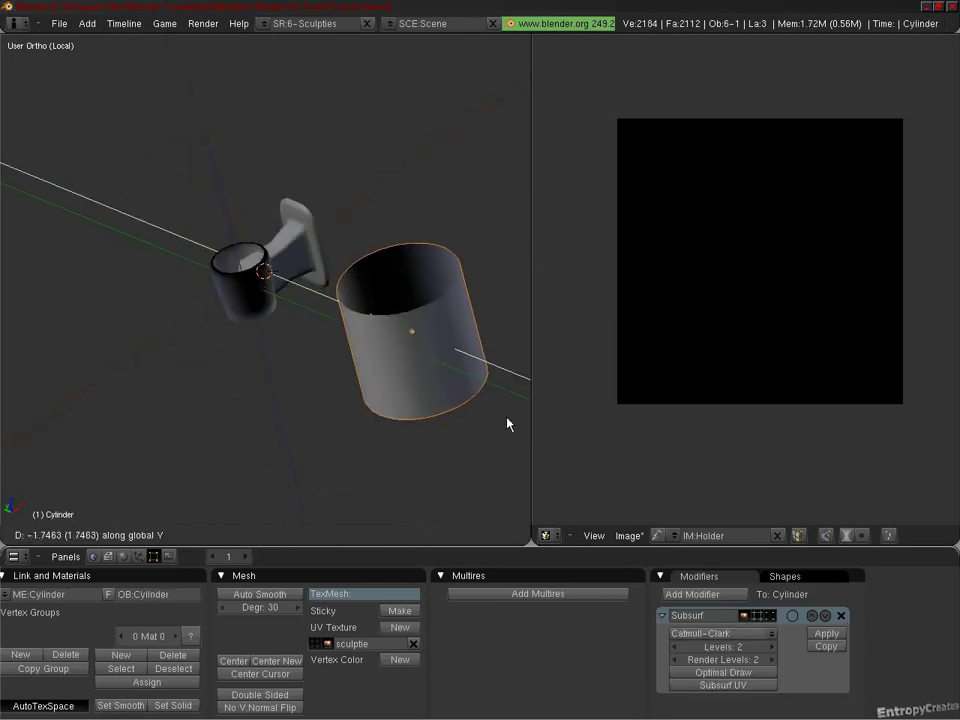
{"action": "left_click", "coordinate": [416, 423]}
{"action": "mouse_move", "coordinate": [416, 423]}
{"action": "middle_mouse_down"}
{"action": "mouse_move", "coordinate": [219, 407]}
{"action": "mouse_move", "coordinate": [281, 392]}
{"action": "mouse_move", "coordinate": [334, 309]}
{"action": "middle_mouse_up"}
Step: In Edit Mode, select the cylinder's top edge loop and scale it to about 1.42
{"action": "key", "text": "Tab"}
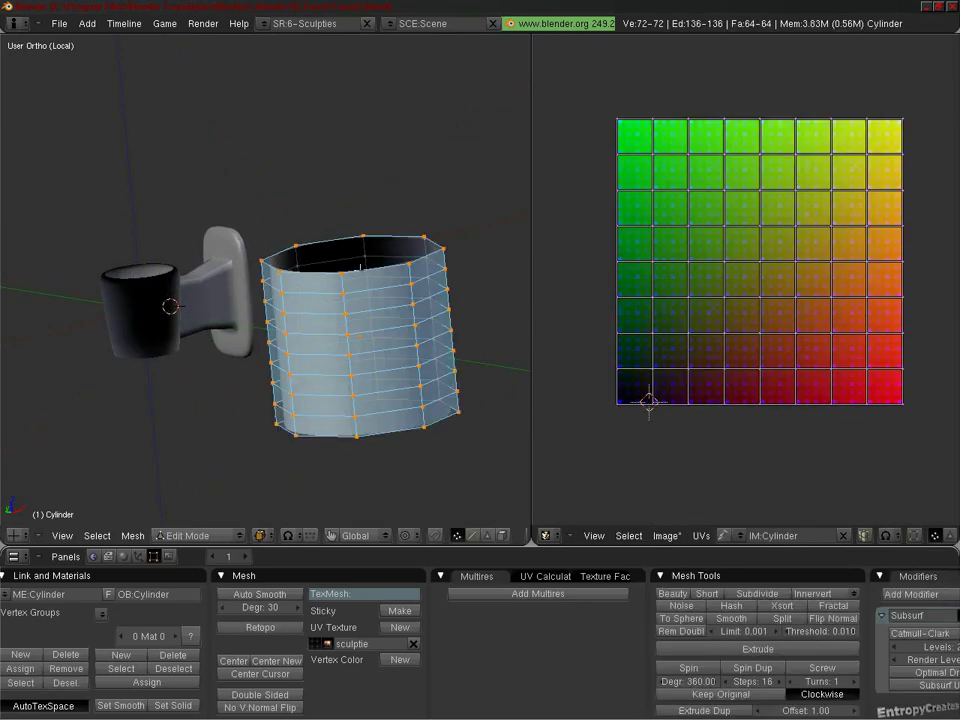
{"action": "key", "text": "a"}
{"action": "right_click", "coordinate": [358, 268], "text": "alt"}
{"action": "middle_click_drag", "start_coordinate": [358, 268], "coordinate": [296, 290]}
{"action": "key", "text": "s"}
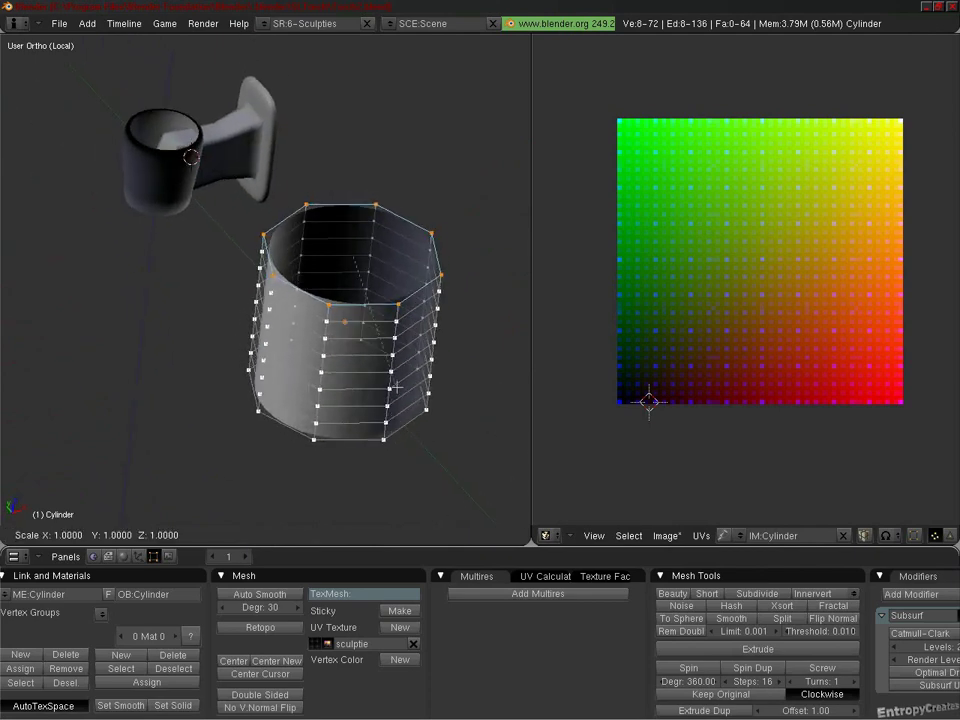
{"action": "left_click", "coordinate": [465, 433]}
Step: Move the top ring down on Z below the base, then return to Object Mode
{"action": "key", "text": "g"}
{"action": "key", "text": "z"}
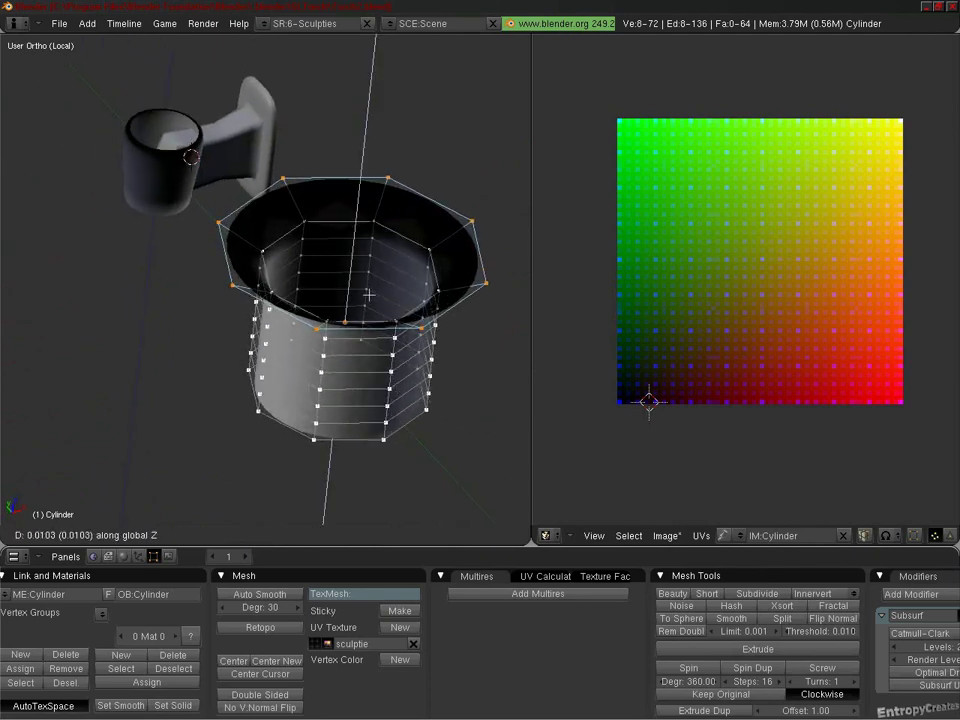
{"action": "left_click", "coordinate": [347, 457]}
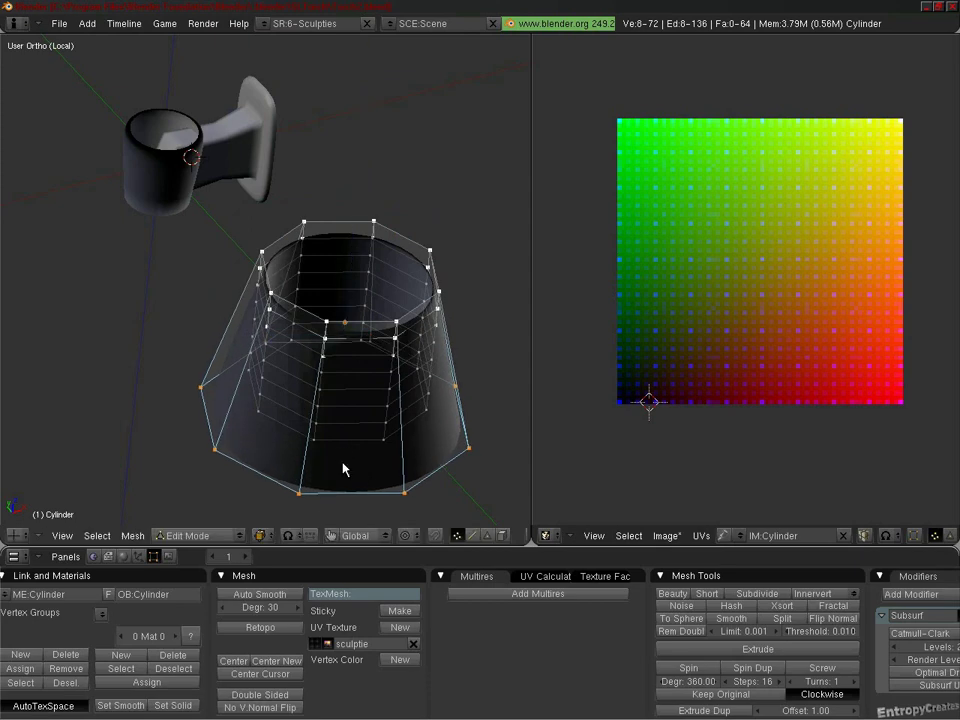
{"action": "key", "text": "Tab"}
{"action": "middle_click_drag", "start_coordinate": [328, 482], "coordinate": [321, 386]}
Step: Delete the test cylinder and reselect the holder Circle.001
{"action": "key", "text": "x"}
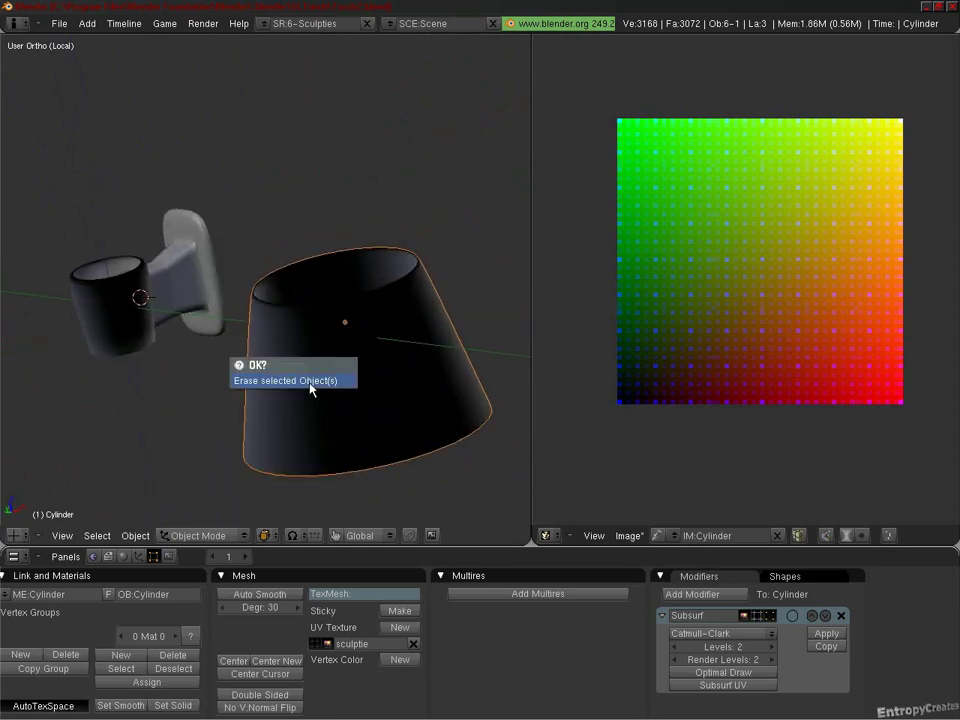
{"action": "left_click", "coordinate": [311, 384]}
{"action": "right_click", "coordinate": [188, 307]}
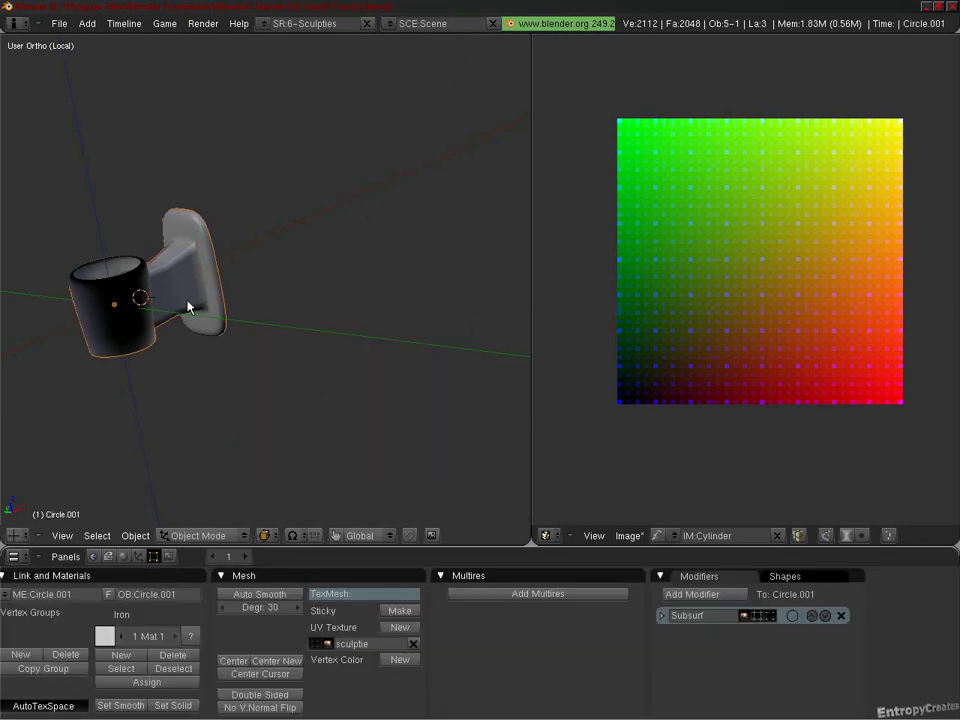
Step: Close the Build floater and swing the camera low to view the holder sculptie from below
{"action": "scroll", "coordinate": [188, 307], "scroll_direction": "up", "scroll_amount": 3}
{"action": "middle_click_drag", "start_coordinate": [189, 304], "coordinate": [281, 298]}
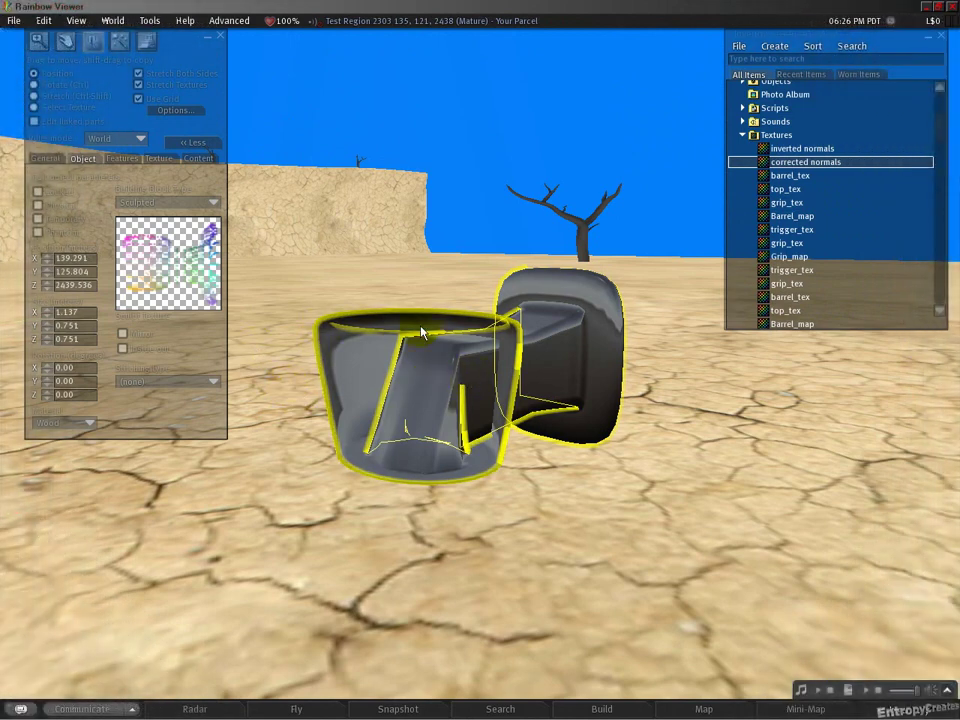
{"action": "left_click", "coordinate": [222, 36]}
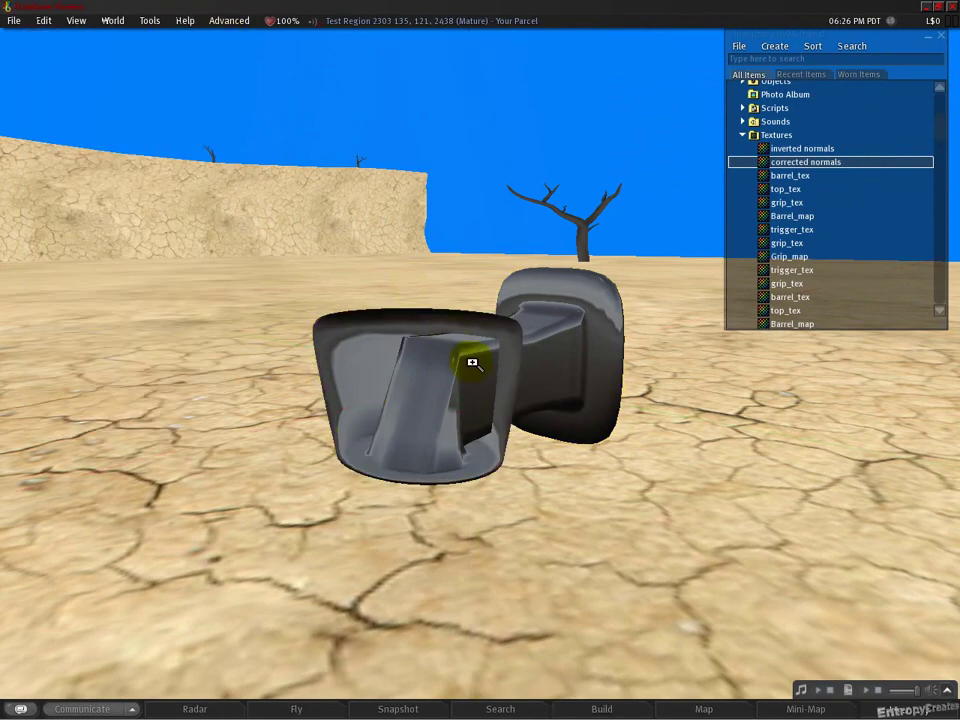
{"action": "left_click_drag", "start_coordinate": [478, 365], "coordinate": [480, 368], "text": "ctrl+alt"}
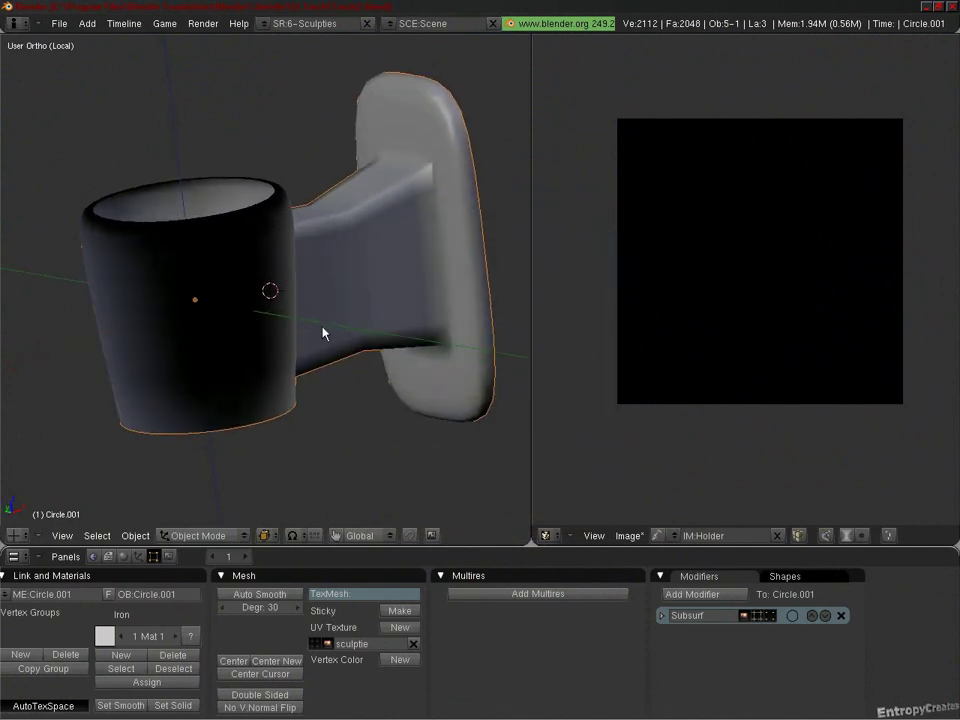
Step: Put Circle.001 into Edit Mode, showing its 72-vertex cage and UV grid
{"action": "middle_click_drag", "start_coordinate": [328, 336], "coordinate": [329, 309]}
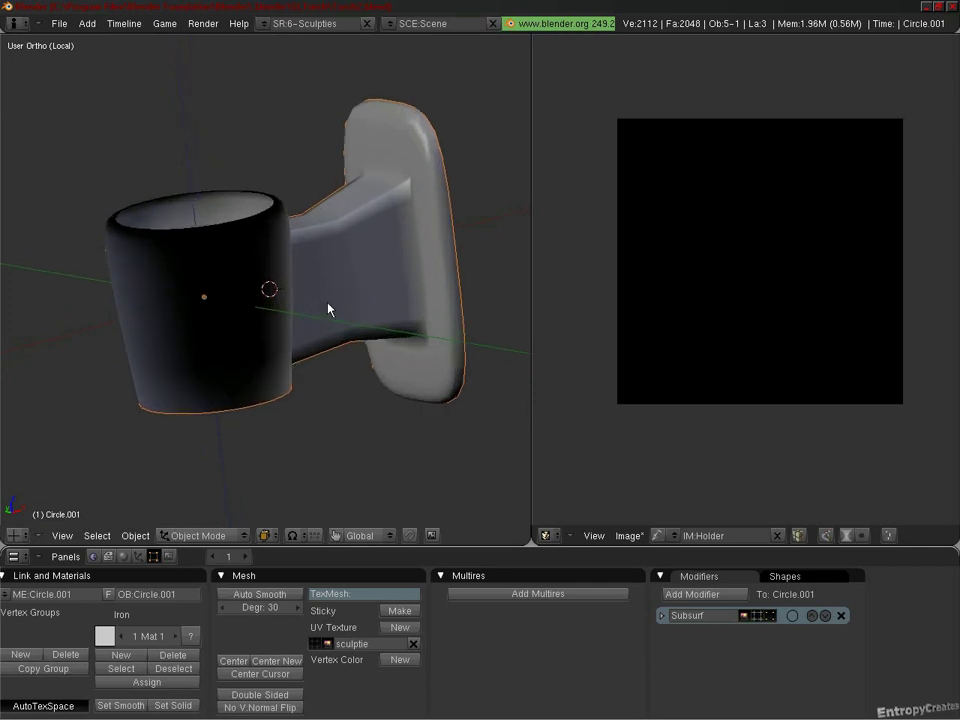
{"action": "key", "text": "Tab"}
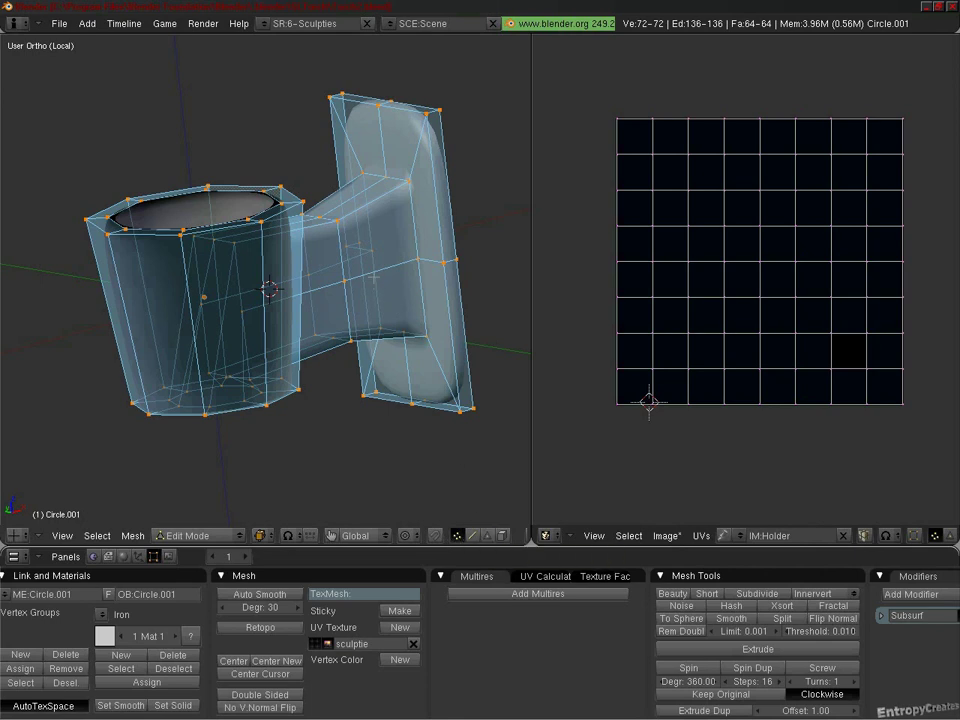
{"action": "mouse_move", "coordinate": [300, 300]}
{"action": "middle_mouse_down"}
{"action": "mouse_move", "coordinate": [330, 300]}
{"action": "mouse_move", "coordinate": [297, 316]}
{"action": "mouse_move", "coordinate": [298, 305]}
{"action": "middle_mouse_up"}
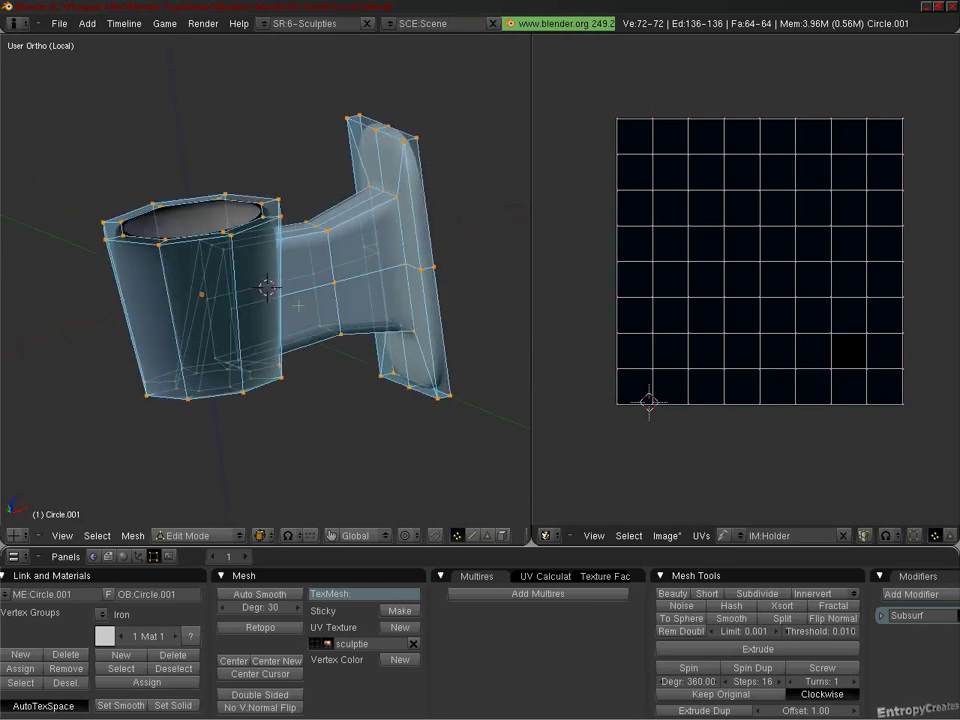
Step: Turn on Draw Normals (NSize 0.100) in Mesh Tools More and orbit to inspect them
{"action": "left_click", "coordinate": [234, 538]}
{"action": "left_click", "coordinate": [213, 507]}
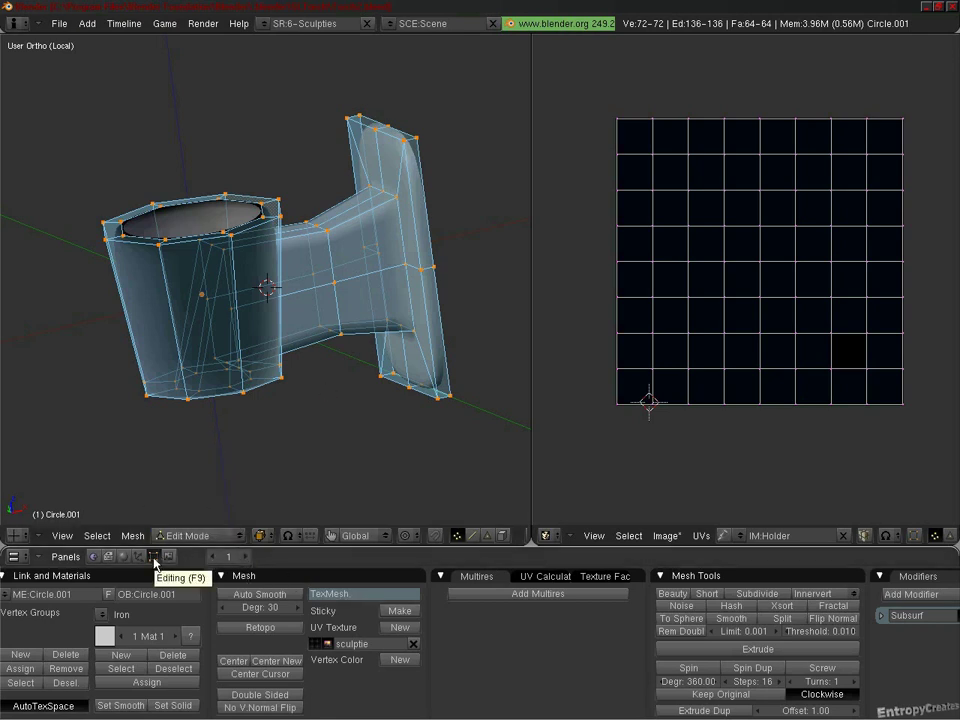
{"action": "scroll", "coordinate": [585, 666], "scroll_direction": "down", "scroll_amount": 1}
{"action": "middle_click_drag", "start_coordinate": [585, 666], "coordinate": [232, 662]}
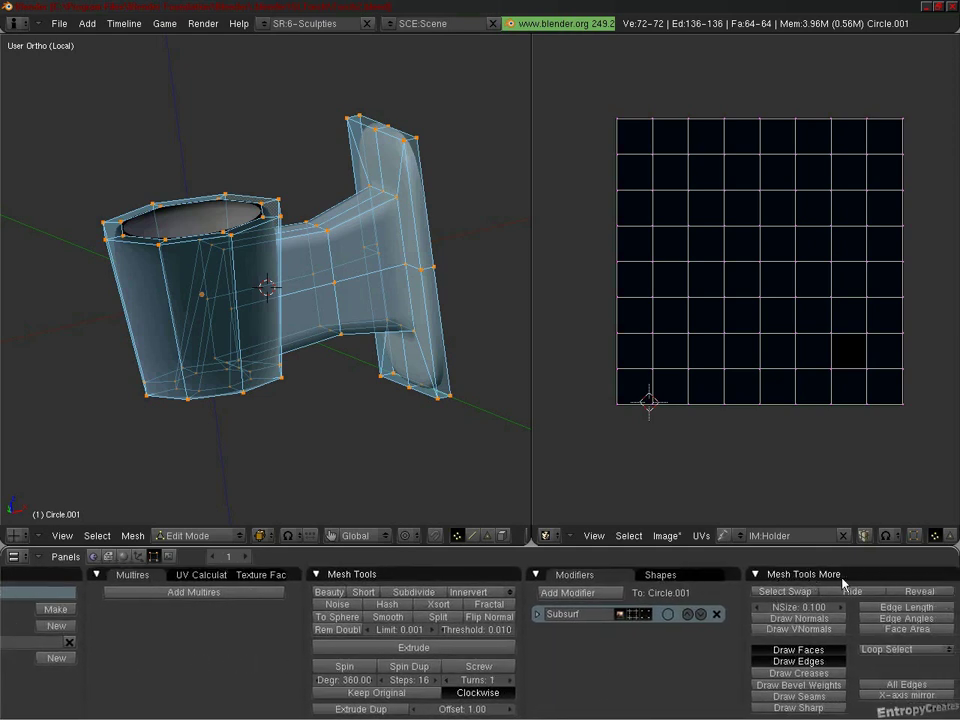
{"action": "left_click", "coordinate": [805, 620]}
{"action": "scroll", "coordinate": [224, 242], "scroll_direction": "up", "scroll_amount": 2}
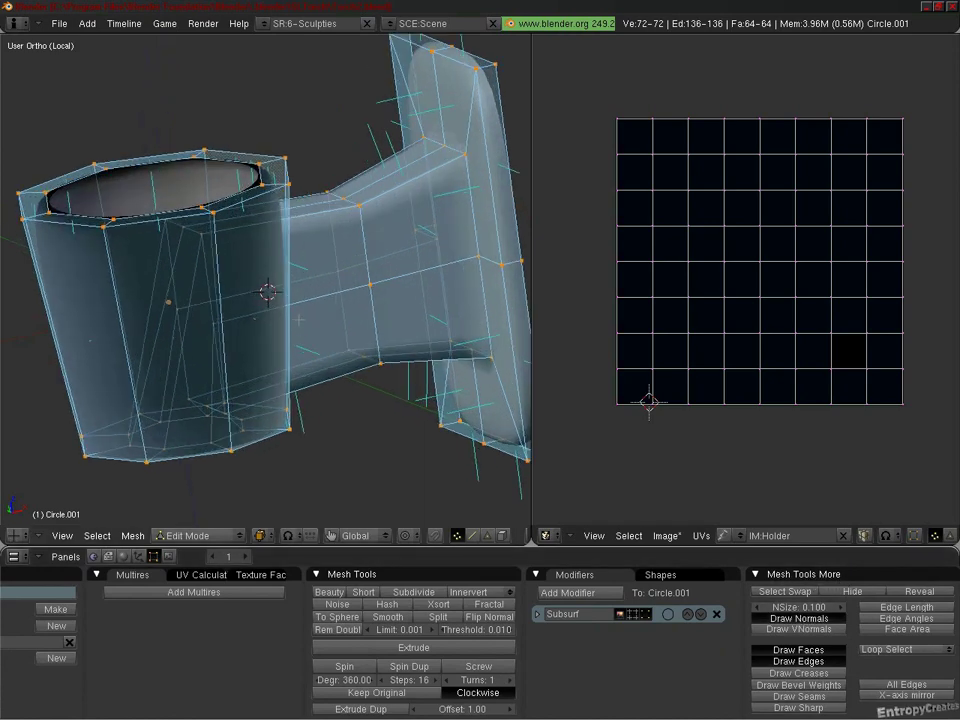
{"action": "middle_click_drag", "start_coordinate": [400, 258], "coordinate": [450, 252]}
{"action": "middle_click_drag", "start_coordinate": [268, 138], "coordinate": [294, 229]}
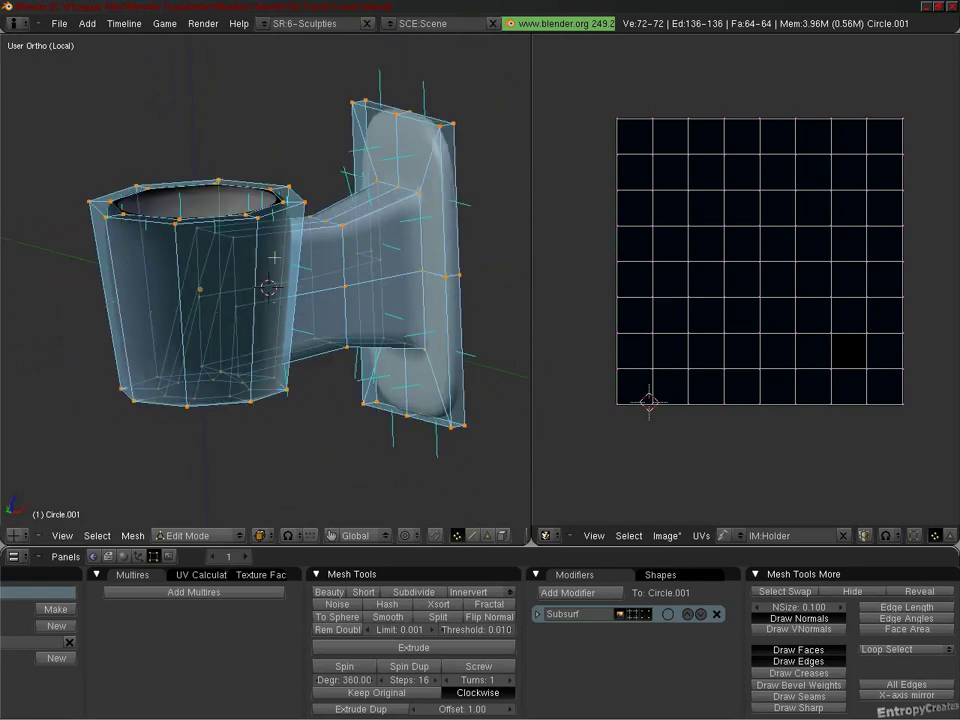
Step: Switch to face select mode, select one cup face, and frame the view on it
{"action": "left_click", "coordinate": [488, 536]}
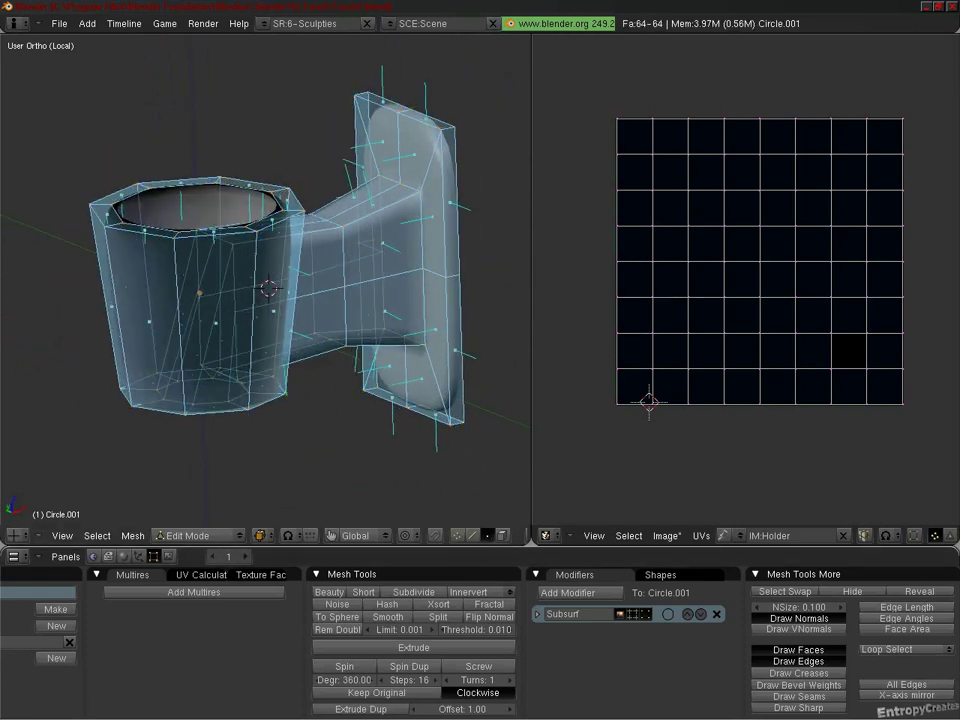
{"action": "scroll", "coordinate": [444, 225], "scroll_direction": "up", "scroll_amount": 3}
{"action": "right_click", "coordinate": [468, 213]}
{"action": "scroll", "coordinate": [440, 230], "scroll_direction": "down", "scroll_amount": 3}
{"action": "middle_click_drag", "start_coordinate": [440, 230], "coordinate": [267, 338]}
{"action": "key", "text": "KP_Decimal"}
Step: Select a different face on the cup's left side and look down into the opening
{"action": "middle_click_drag", "start_coordinate": [190, 388], "coordinate": [352, 321]}
{"action": "right_click", "coordinate": [232, 292]}
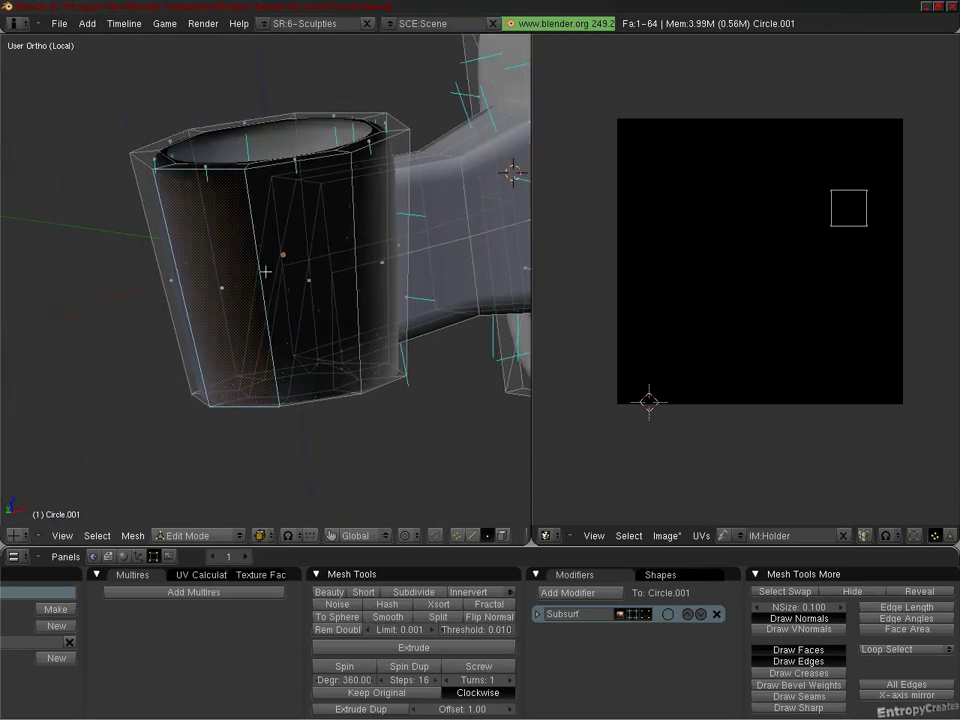
{"action": "middle_click_drag", "start_coordinate": [265, 271], "coordinate": [306, 333]}
Step: Switch back to vertex select mode, snap to front view, and deselect everything
{"action": "key", "text": "ctrl+Tab"}
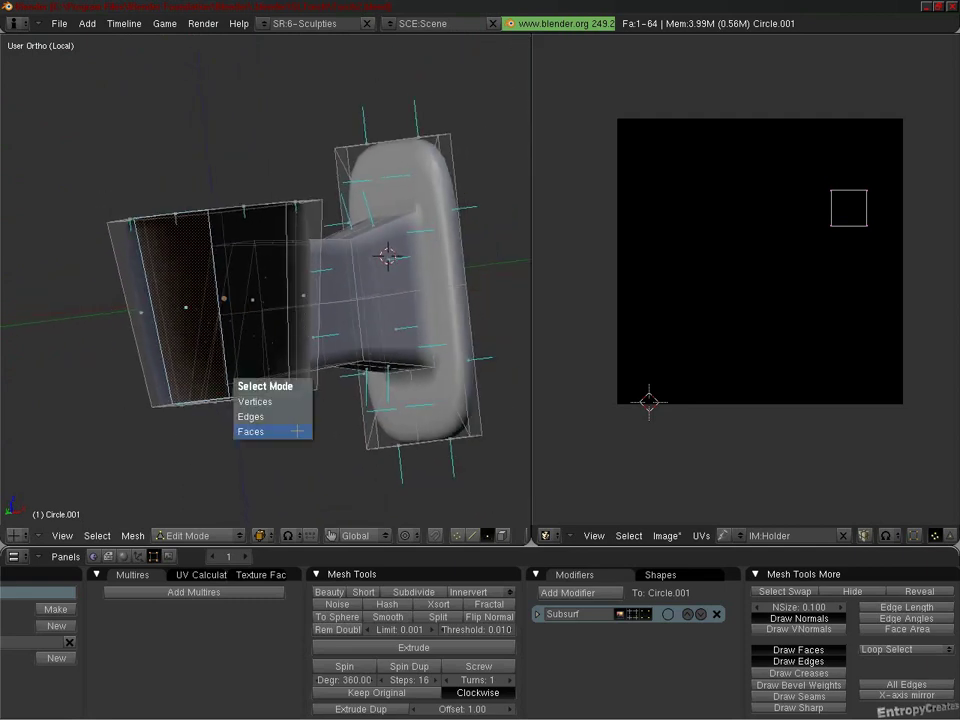
{"action": "left_click", "coordinate": [285, 402]}
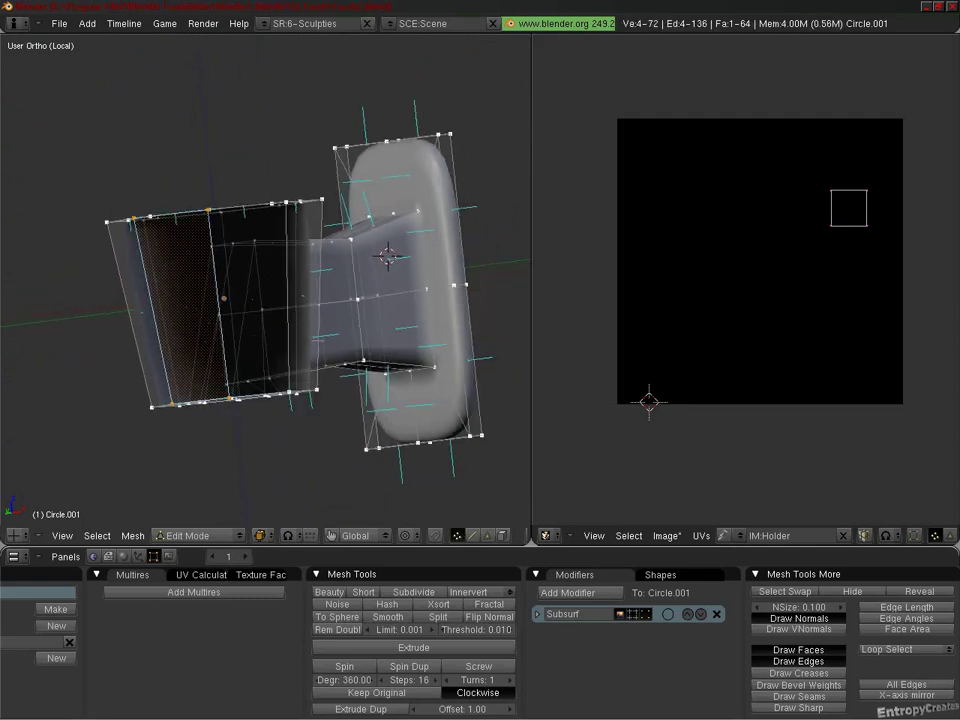
{"action": "middle_click_drag", "start_coordinate": [235, 330], "coordinate": [295, 331]}
{"action": "key", "text": "KP_1"}
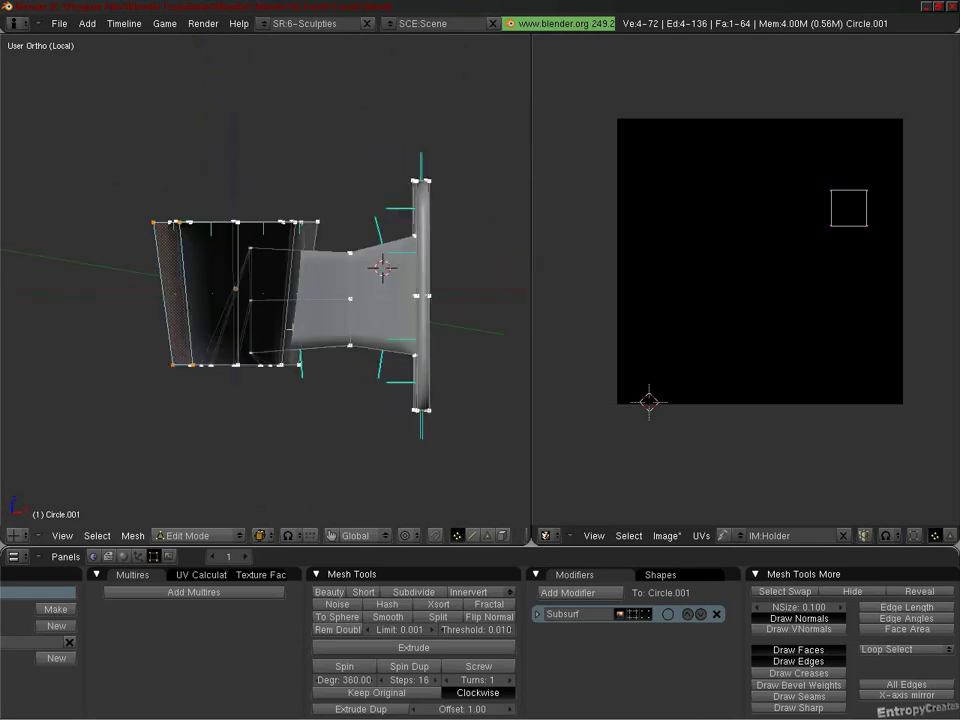
{"action": "key", "text": "a"}
Step: From an angled top view, select the 8-vertex loop around the cup's rim
{"action": "middle_click_drag", "start_coordinate": [321, 213], "coordinate": [153, 263]}
{"action": "middle_click_drag", "start_coordinate": [176, 183], "coordinate": [234, 290]}
{"action": "right_click", "coordinate": [233, 287], "text": "alt"}
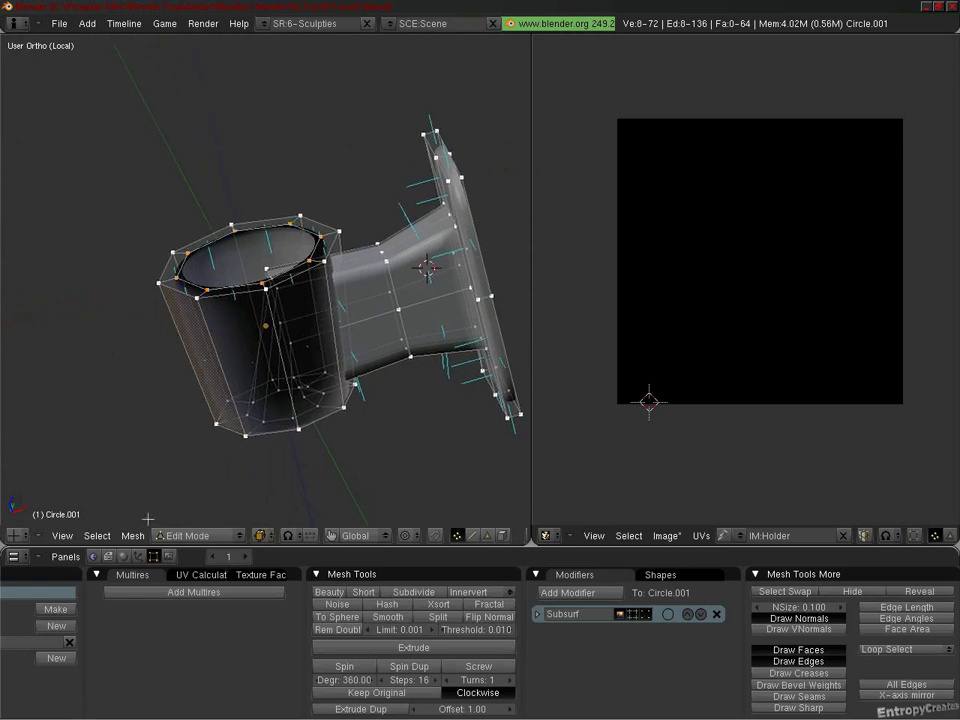
{"action": "left_click", "coordinate": [97, 535]}
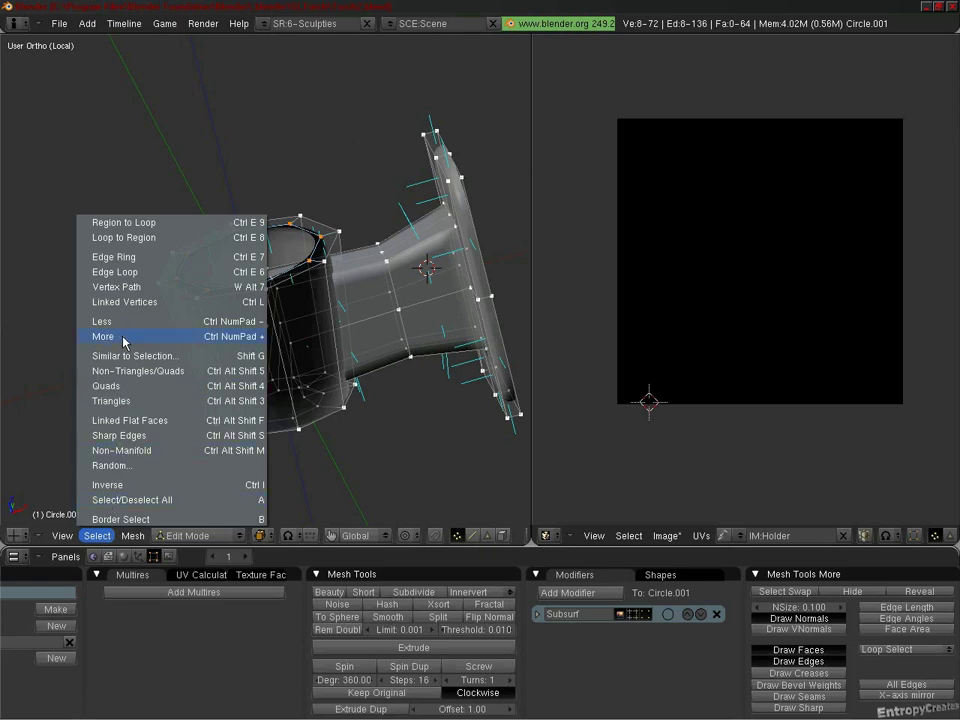
{"action": "key", "text": "Escape"}
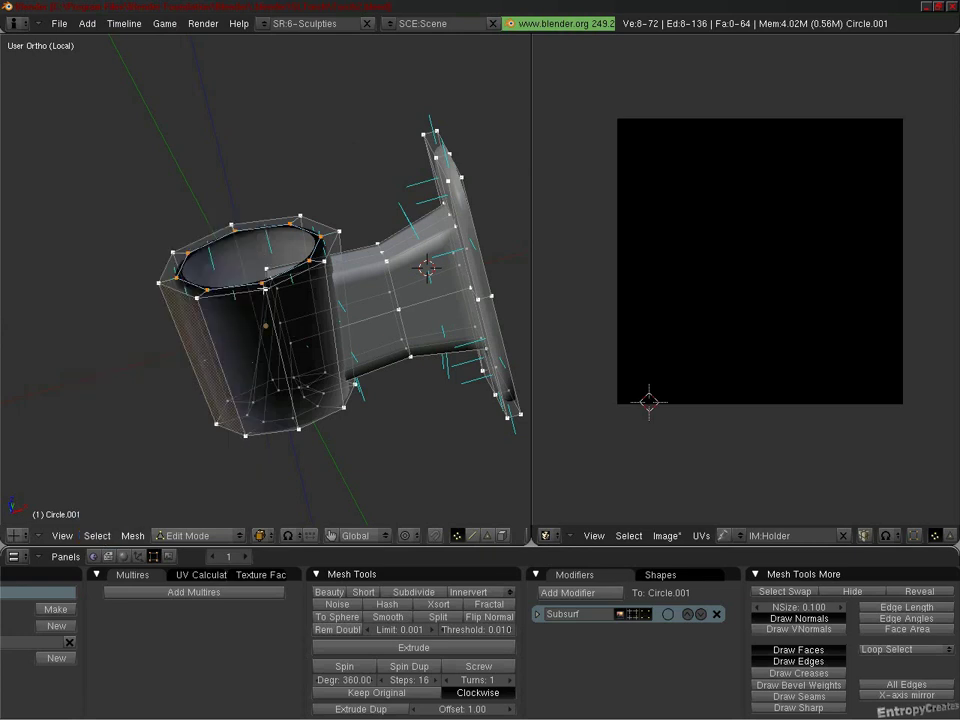
Step: Grow the selection over the cup and recalculate its normals to point outside
{"action": "key", "text": "ctrl+KP_Add"}
{"action": "key", "text": "ctrl+KP_Add"}
{"action": "key", "text": "ctrl+KP_Add"}
{"action": "key", "text": "ctrl+KP_Add"}
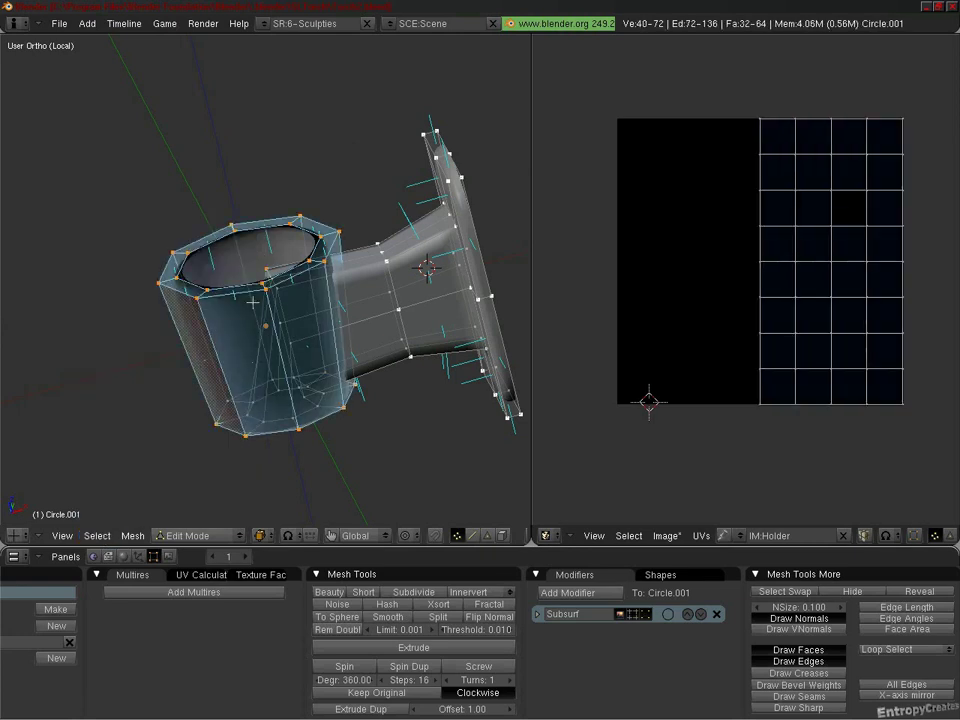
{"action": "middle_click_drag", "start_coordinate": [253, 301], "coordinate": [190, 430]}
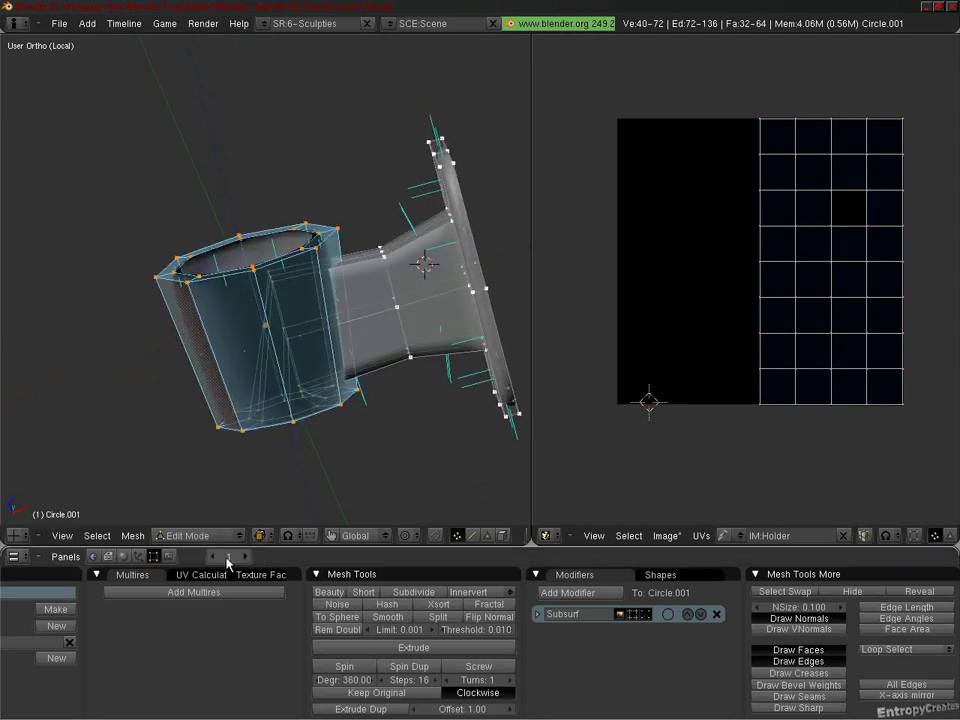
{"action": "left_click", "coordinate": [134, 536]}
{"action": "mouse_move", "coordinate": [189, 242]}
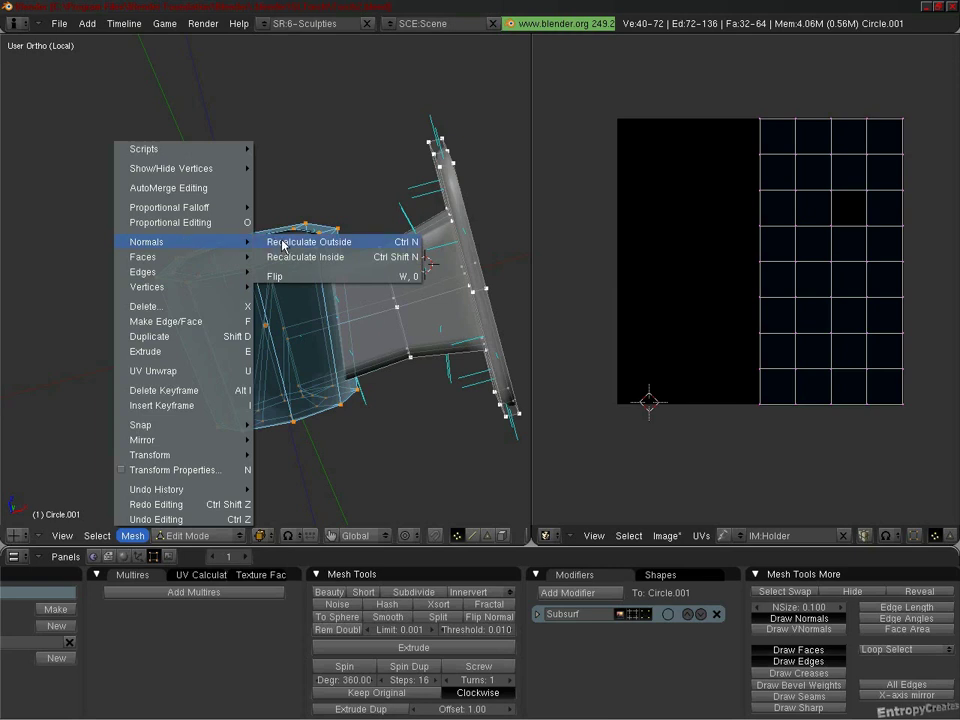
{"action": "left_click", "coordinate": [370, 251]}
{"action": "scroll", "coordinate": [370, 251], "scroll_direction": "down", "scroll_amount": 3}
{"action": "middle_click_drag", "start_coordinate": [370, 251], "coordinate": [300, 350]}
Step: Switch back to Object Mode and check the bracket's solid shading
{"action": "left_click", "coordinate": [198, 535]}
{"action": "left_click", "coordinate": [193, 516]}
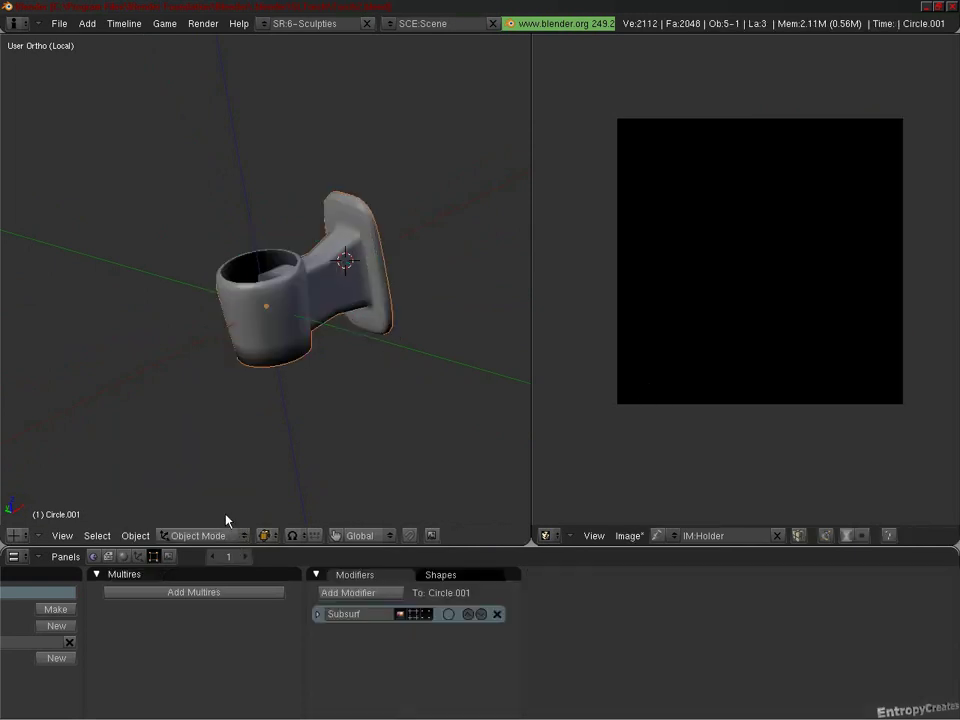
{"action": "middle_click_drag", "start_coordinate": [268, 314], "coordinate": [298, 341]}
Step: Bake the sculpt meshes into the Holder sculpt map image
{"action": "left_click", "coordinate": [206, 24]}
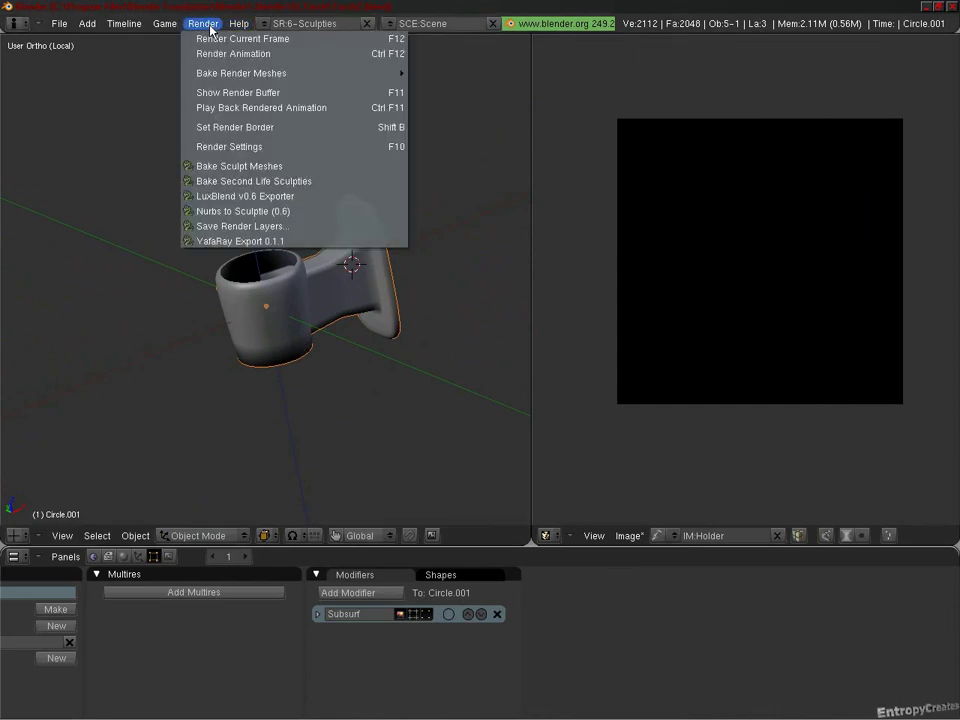
{"action": "left_click", "coordinate": [212, 166]}
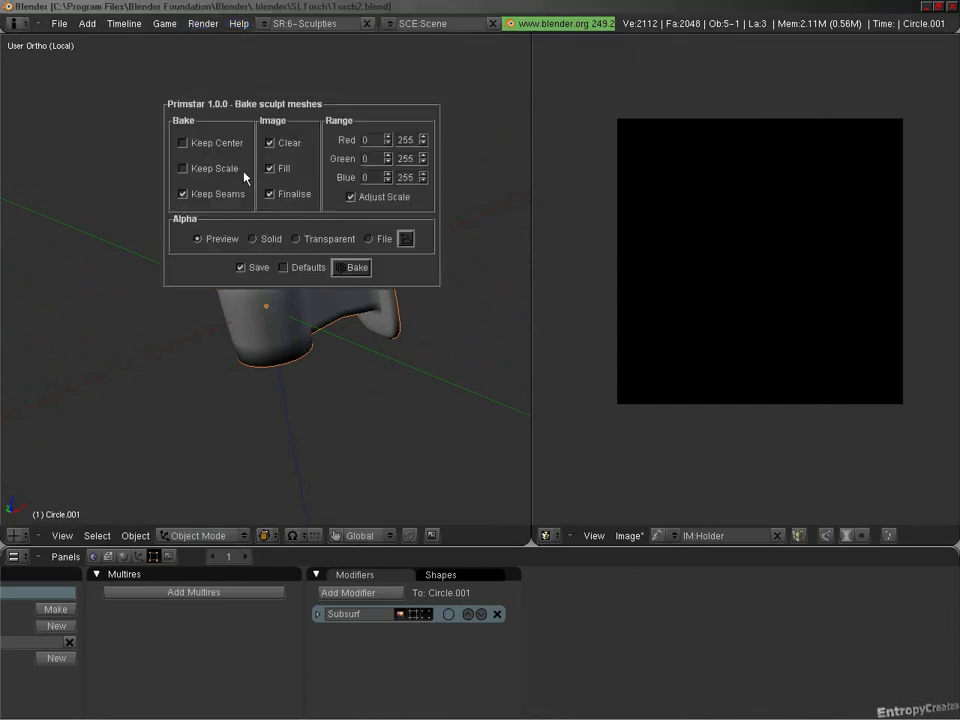
{"action": "left_click", "coordinate": [355, 268]}
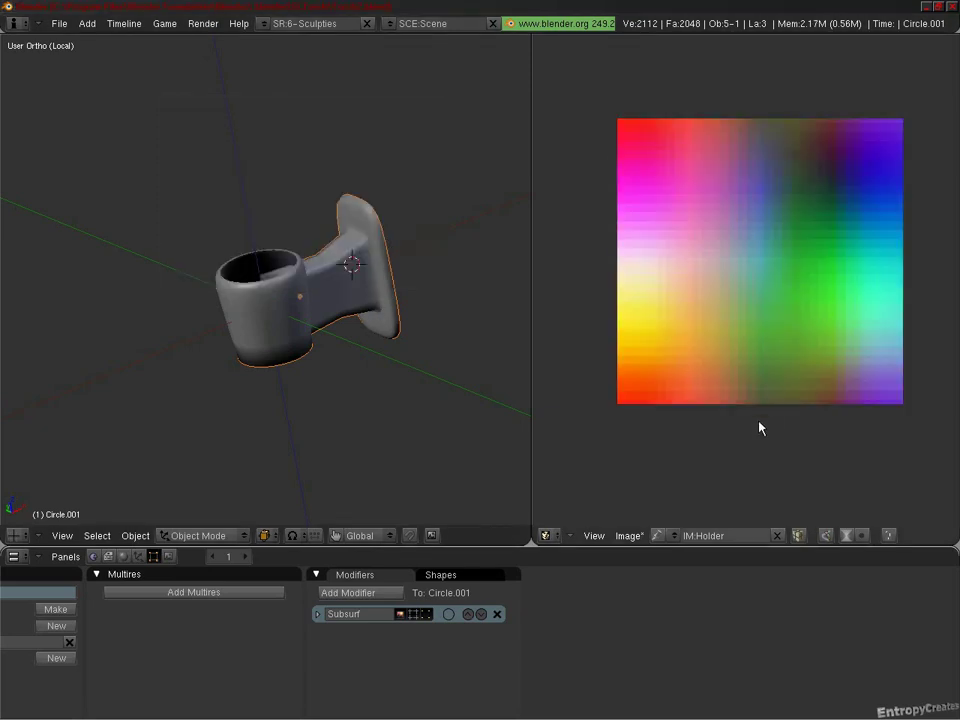
Step: Import the baked map as a new Holder sculptie and place it beside the original along Y
{"action": "left_click", "coordinate": [629, 535]}
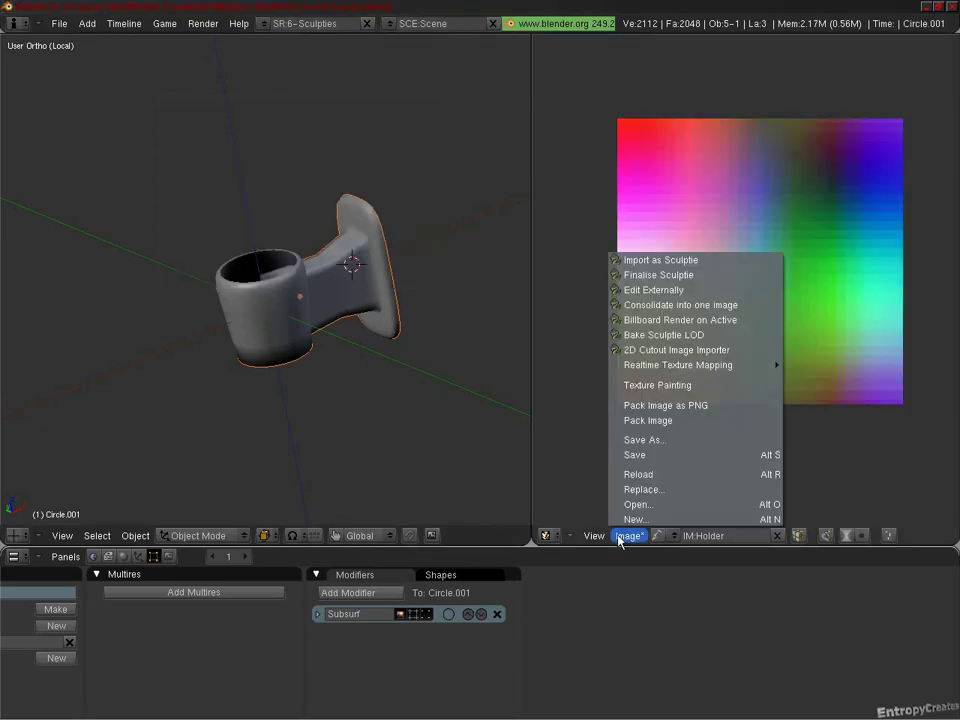
{"action": "left_click", "coordinate": [647, 262]}
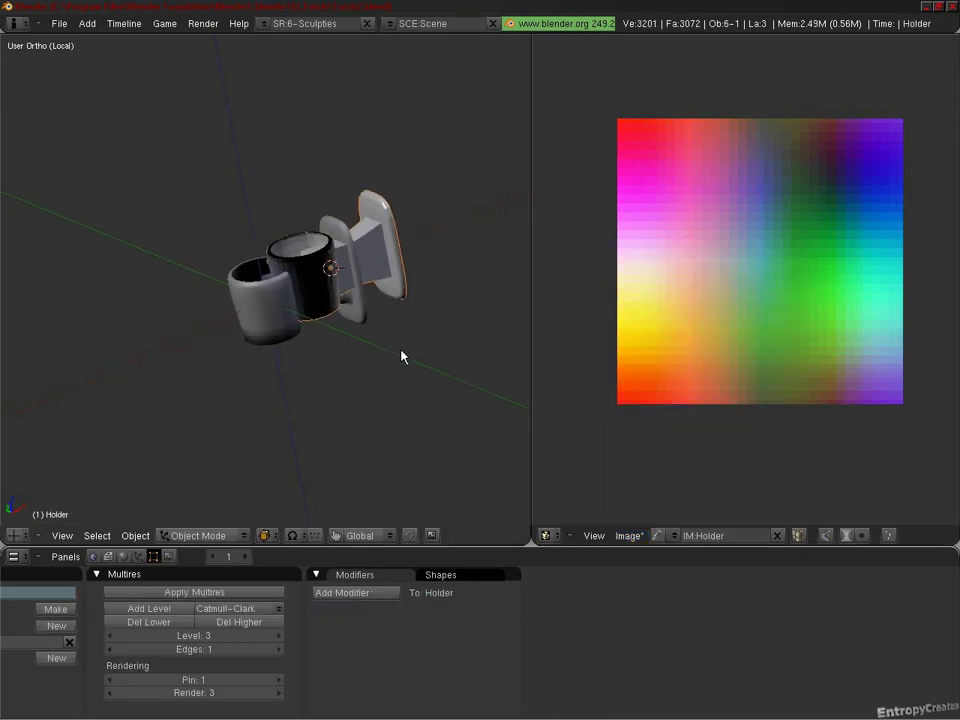
{"action": "key", "text": "shift+d"}
{"action": "key", "text": "y"}
{"action": "left_click", "coordinate": [473, 401]}
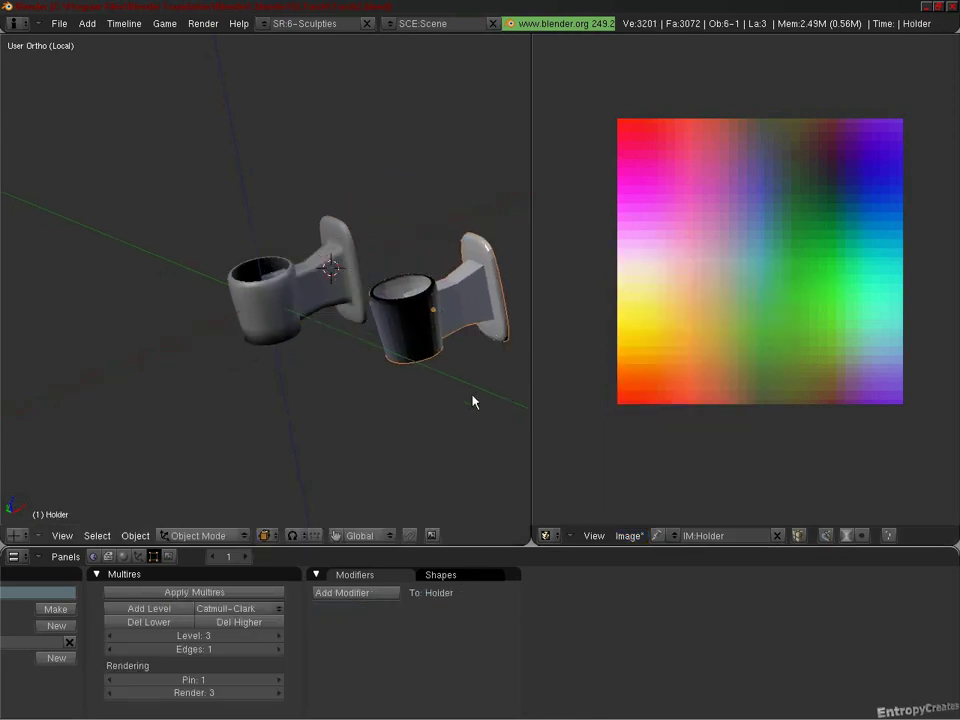
Step: Recalculate all of Circle.001's normals outward in Edit Mode
{"action": "middle_click_drag", "start_coordinate": [473, 401], "coordinate": [229, 369]}
{"action": "right_click", "coordinate": [208, 347]}
{"action": "key", "text": "Tab"}
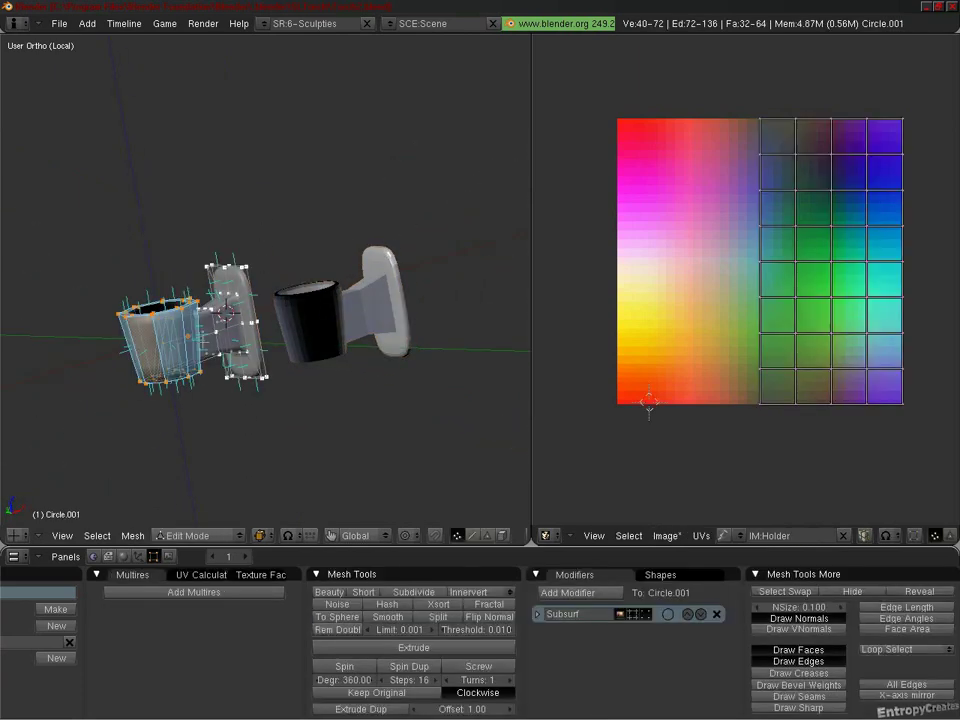
{"action": "key", "text": "a"}
{"action": "key", "text": "a"}
{"action": "key", "text": "ctrl+n"}
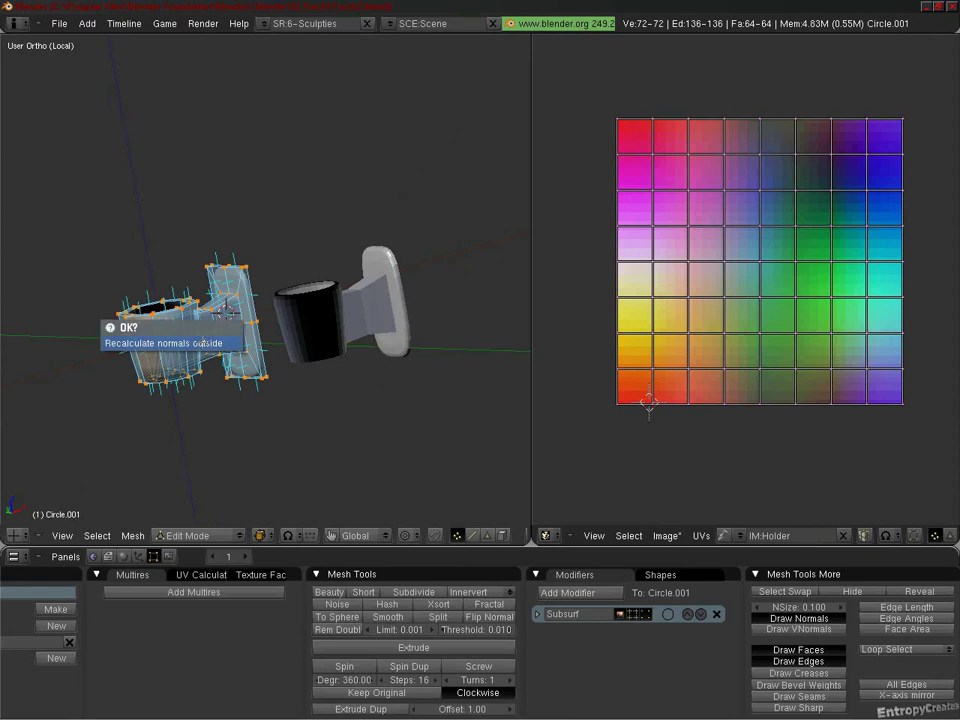
{"action": "left_click", "coordinate": [222, 343]}
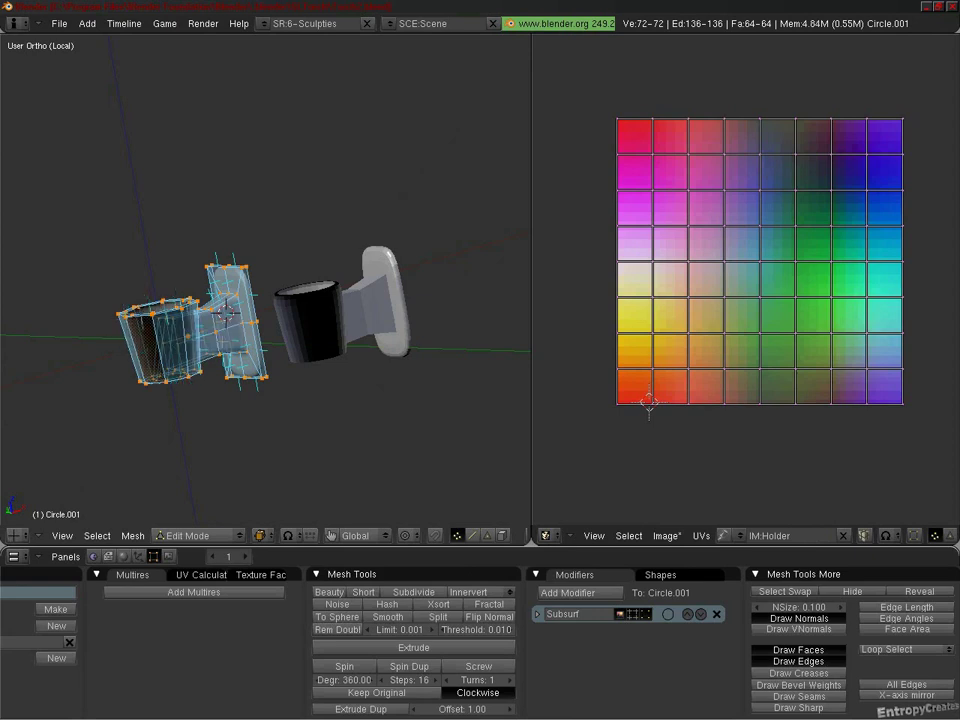
{"action": "key", "text": "Tab"}
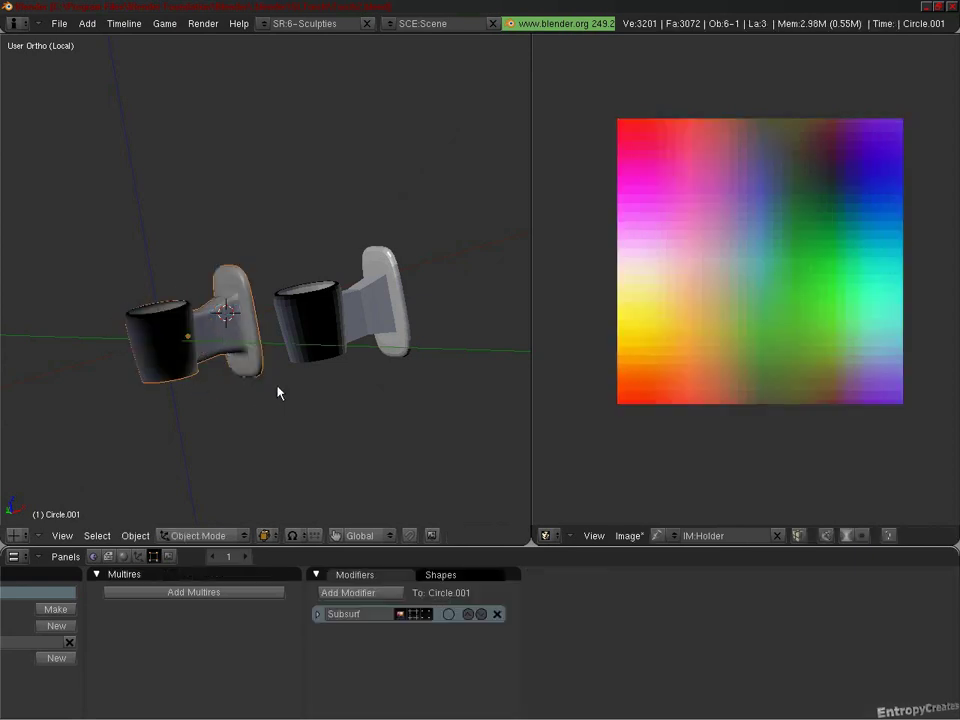
Step: Isolate the original mug in local view and grow a selection from its cup rim ring
{"action": "middle_click_drag", "start_coordinate": [278, 393], "coordinate": [237, 318]}
{"action": "right_click", "coordinate": [398, 286]}
{"action": "right_click", "coordinate": [198, 318]}
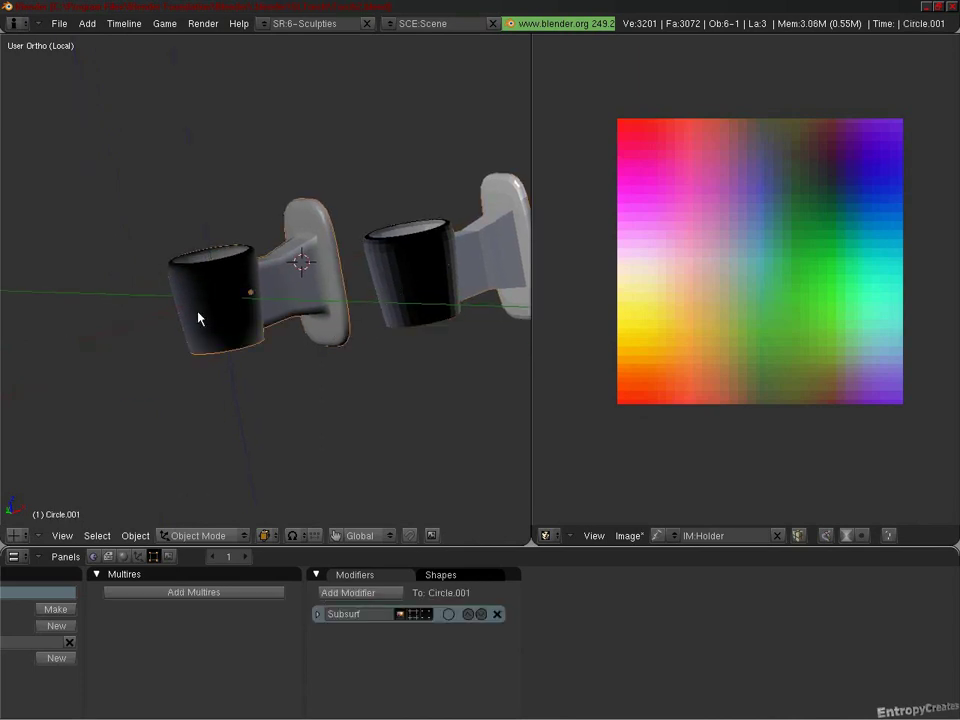
{"action": "key", "text": "KP_Decimal"}
{"action": "key", "text": "Tab"}
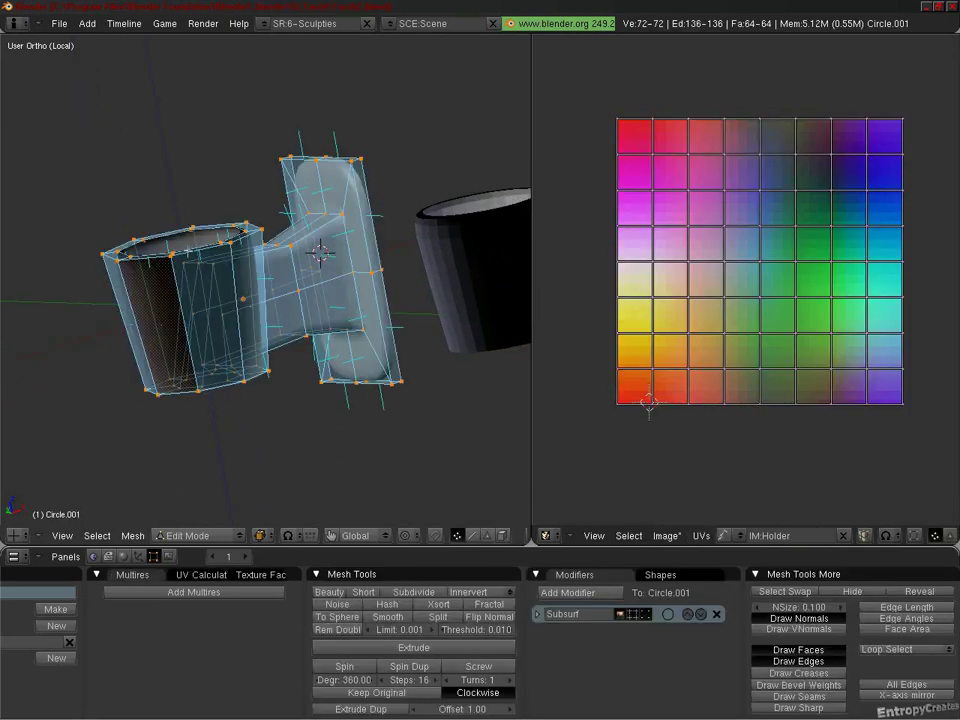
{"action": "right_click", "coordinate": [226, 272], "text": "alt"}
{"action": "key", "text": "ctrl+KP_Add"}
{"action": "key", "text": "ctrl+KP_Add"}
{"action": "key", "text": "ctrl+KP_Add"}
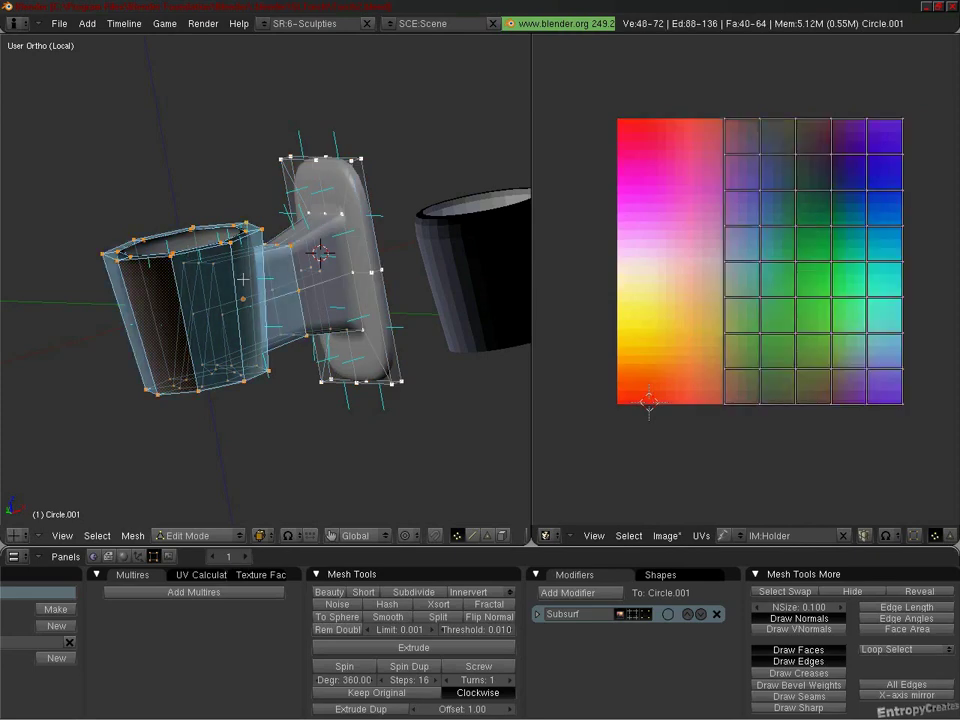
{"action": "mouse_move", "coordinate": [243, 280]}
{"action": "middle_mouse_down"}
{"action": "mouse_move", "coordinate": [283, 320]}
{"action": "mouse_move", "coordinate": [302, 405]}
{"action": "mouse_move", "coordinate": [420, 300]}
{"action": "mouse_move", "coordinate": [317, 312]}
{"action": "middle_mouse_up"}
{"action": "key", "text": "Tab"}
Step: Erase the Holder copy and reselect the original mug Circle.001
{"action": "right_click", "coordinate": [446, 291]}
{"action": "key", "text": "x"}
{"action": "left_click", "coordinate": [446, 284]}
{"action": "right_click", "coordinate": [317, 312]}
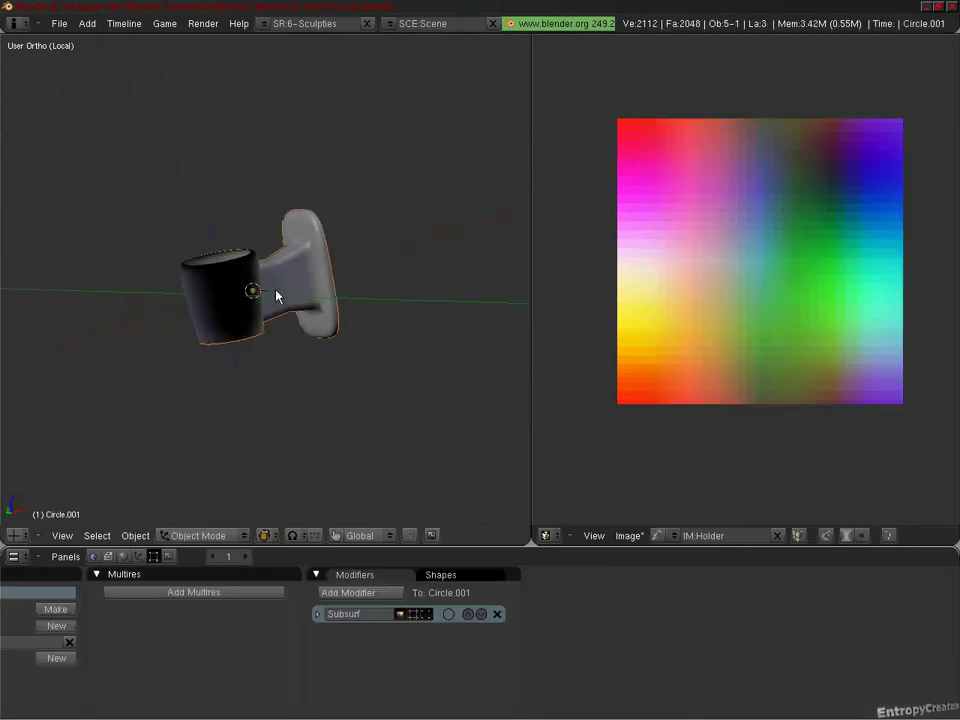
Step: In Front view, box-select the cup's top vertex row and lower it along Z
{"action": "key", "text": "KP_1"}
{"action": "key", "text": "KP_Decimal"}
{"action": "key", "text": "Tab"}
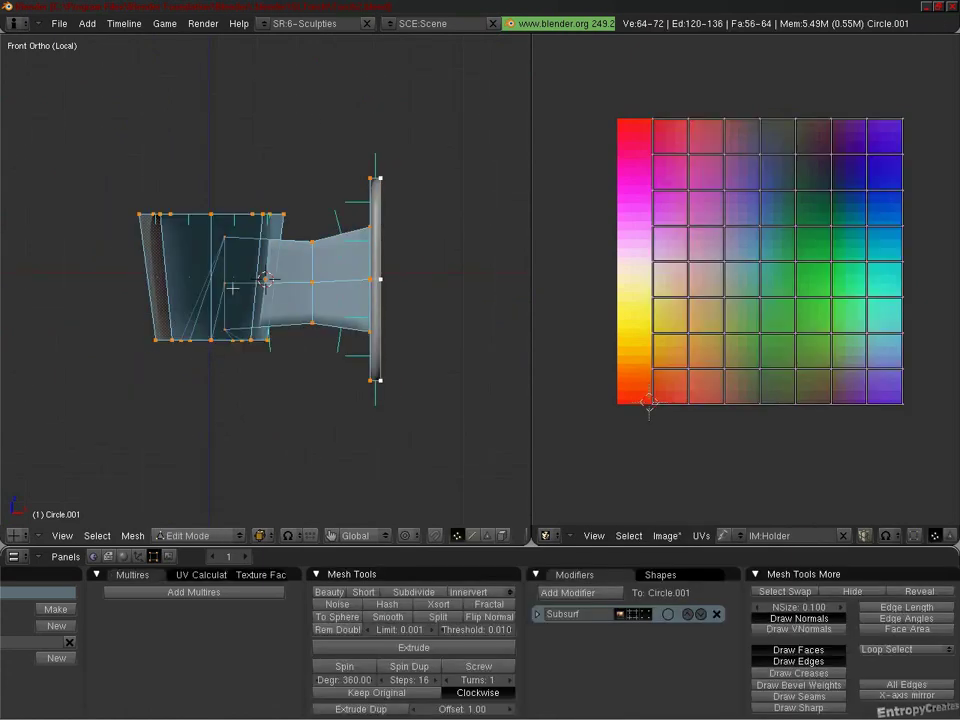
{"action": "key", "text": "b"}
{"action": "left_click_drag", "start_coordinate": [324, 150], "coordinate": [51, 205]}
{"action": "scroll", "coordinate": [204, 264], "scroll_direction": "down", "scroll_amount": 2}
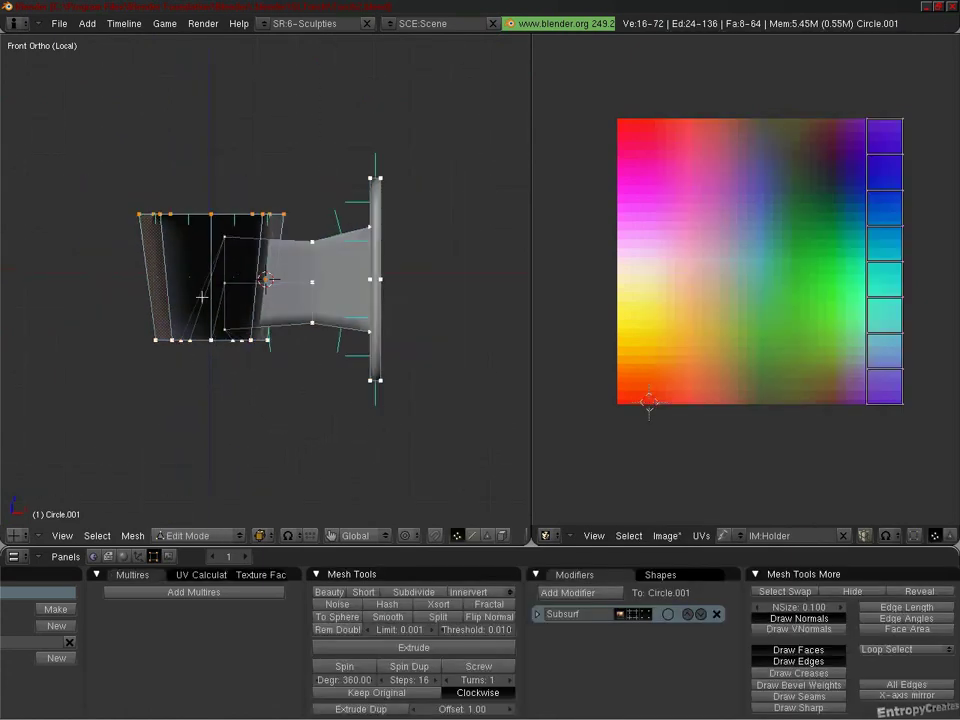
{"action": "key", "text": "g"}
{"action": "key", "text": "z"}
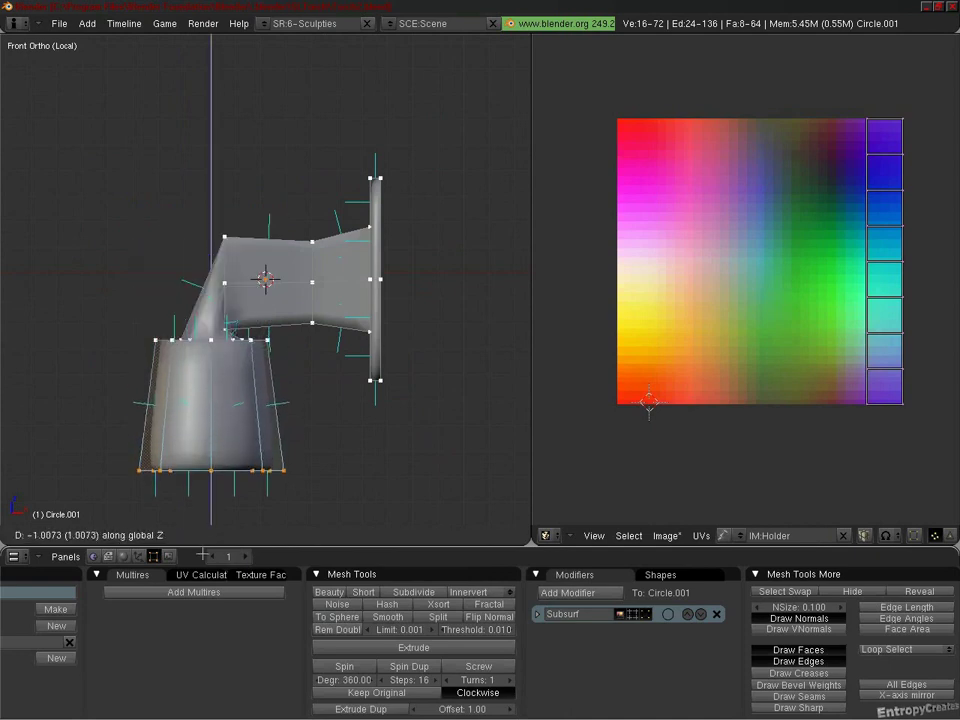
{"action": "left_click", "coordinate": [202, 555]}
Step: Add the cup's upper row, rotate the cup 180° around Y, and raise it beside the handle
{"action": "key", "text": "b"}
{"action": "left_click_drag", "start_coordinate": [288, 332], "coordinate": [152, 478]}
{"action": "type", "text": "r"}
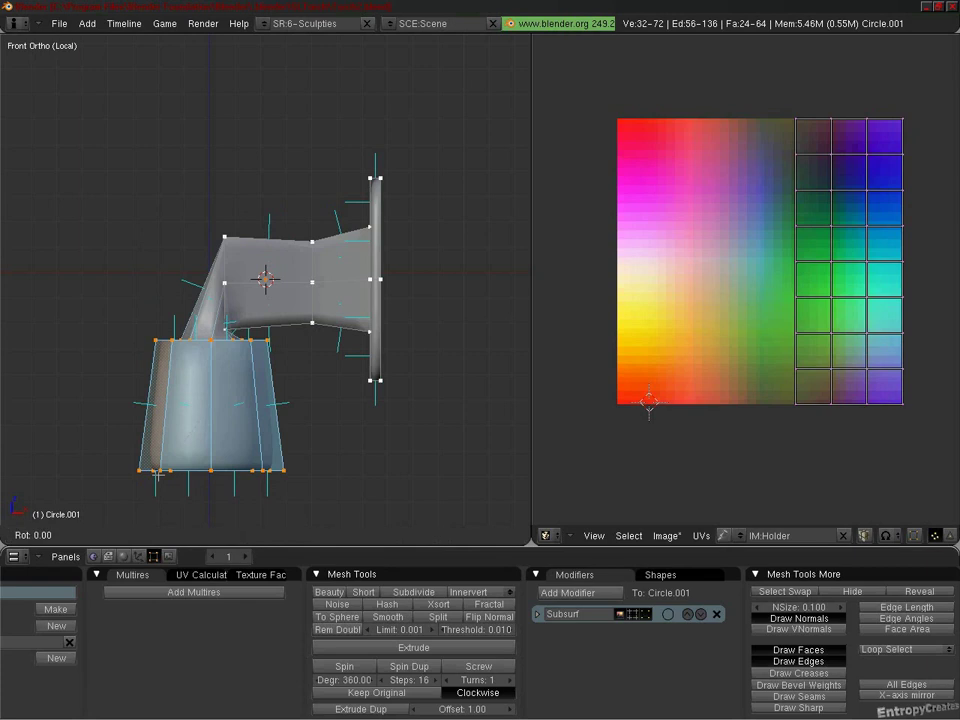
{"action": "type", "text": "y180"}
{"action": "key", "text": "Return"}
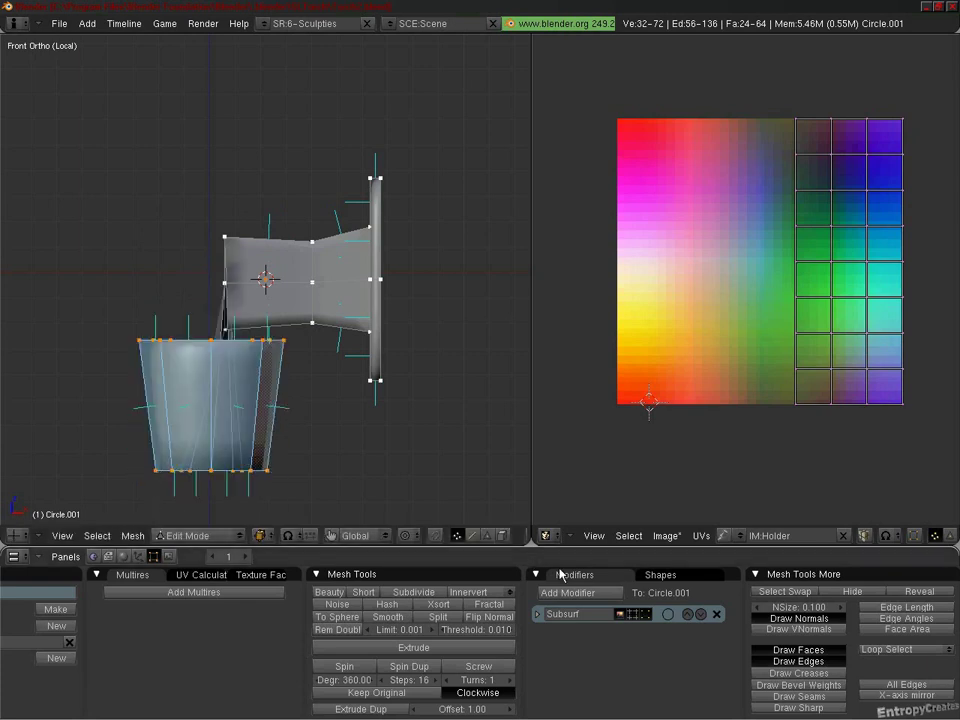
{"action": "key", "text": "g"}
{"action": "key", "text": "z"}
{"action": "key", "text": "Return"}
Step: Rescale the cup down to about 0.7891 and check it from the side
{"action": "key", "text": "s"}
{"action": "key", "text": "Return"}
{"action": "middle_click_drag", "start_coordinate": [330, 360], "coordinate": [336, 392]}
{"action": "key", "text": "s"}
{"action": "key", "text": "Return"}
{"action": "key", "text": "Tab"}
{"action": "middle_click_drag", "start_coordinate": [274, 396], "coordinate": [228, 242]}
{"action": "key", "text": "Tab"}
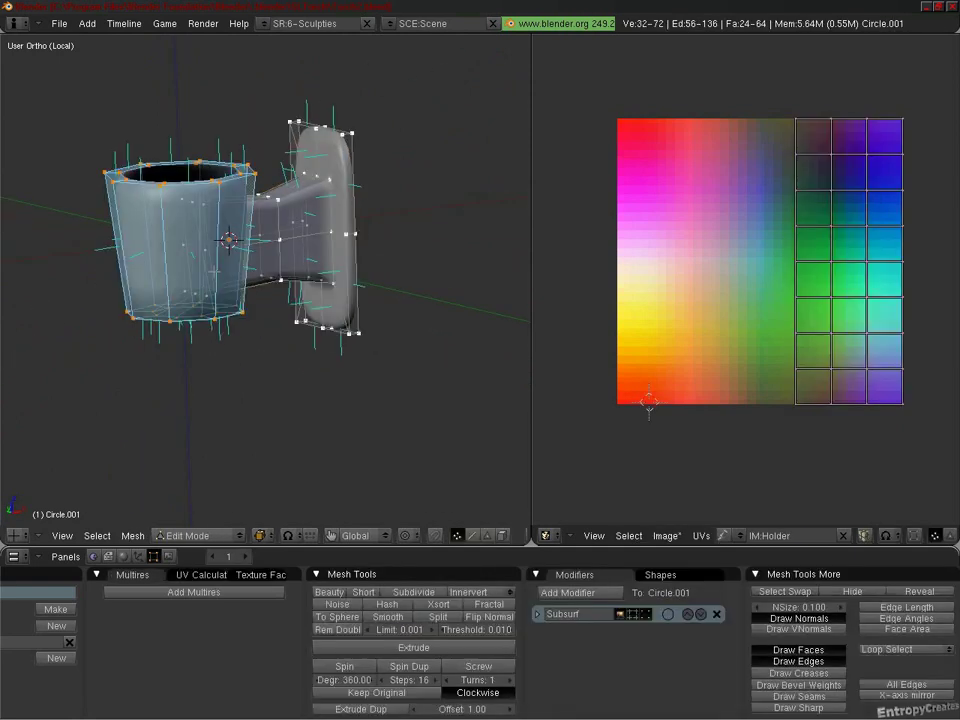
Step: Move the cup vertices back down and select the ring around its top band
{"action": "key", "text": "g"}
{"action": "left_click", "coordinate": [213, 271]}
{"action": "key", "text": "a"}
{"action": "right_click", "coordinate": [213, 271], "text": "ctrl+alt"}
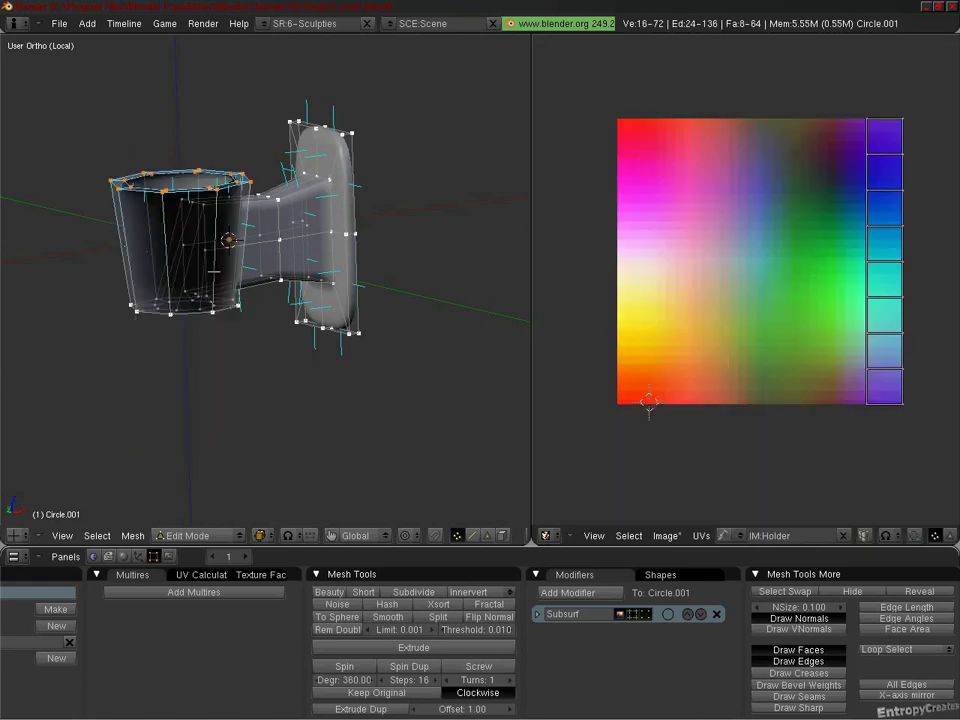
Step: In Front view, box-select all of the cup's vertices in three passes
{"action": "key", "text": "KP_1"}
{"action": "key", "text": "a"}
{"action": "key", "text": "b"}
{"action": "left_click_drag", "start_coordinate": [290, 150], "coordinate": [123, 193]}
{"action": "key", "text": "b"}
{"action": "left_click_drag", "start_coordinate": [140, 270], "coordinate": [295, 351]}
{"action": "key", "text": "b"}
{"action": "left_click_drag", "start_coordinate": [214, 216], "coordinate": [56, 268]}
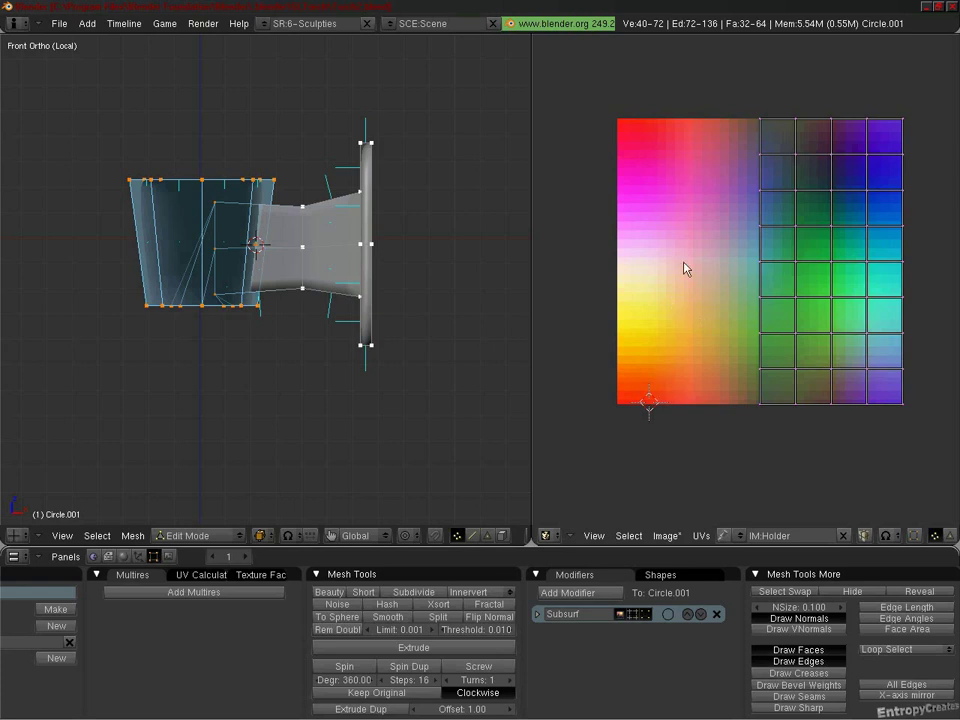
Step: Place a pivot on the sculpt map and move the cup's UV block back to the right
{"action": "left_click", "coordinate": [673, 184]}
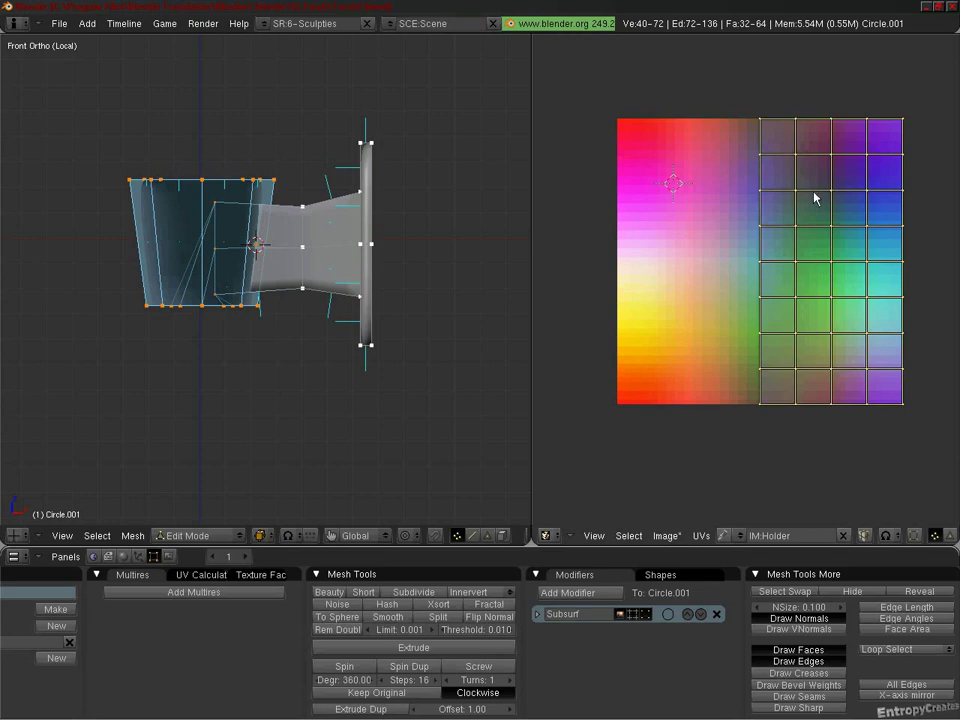
{"action": "key", "text": "g"}
{"action": "left_click", "coordinate": [810, 278]}
Step: Settle the 2D cursor pivot just below the centre of the cup's UV block
{"action": "left_click", "coordinate": [825, 108]}
{"action": "left_click", "coordinate": [814, 417]}
{"action": "left_click", "coordinate": [917, 256]}
{"action": "left_click", "coordinate": [743, 256]}
{"action": "left_click", "coordinate": [812, 107]}
{"action": "left_click", "coordinate": [823, 423]}
Step: Scale the cup's UV block by -1 along Y to mirror it vertically
{"action": "key", "text": "s"}
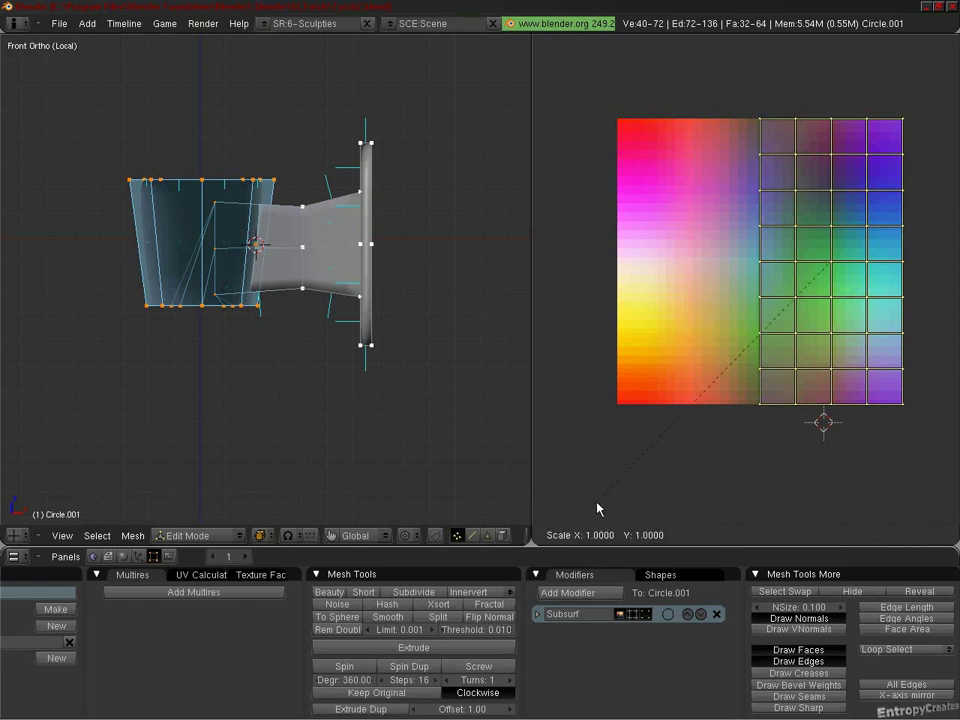
{"action": "key", "text": "y"}
{"action": "type", "text": "0"}
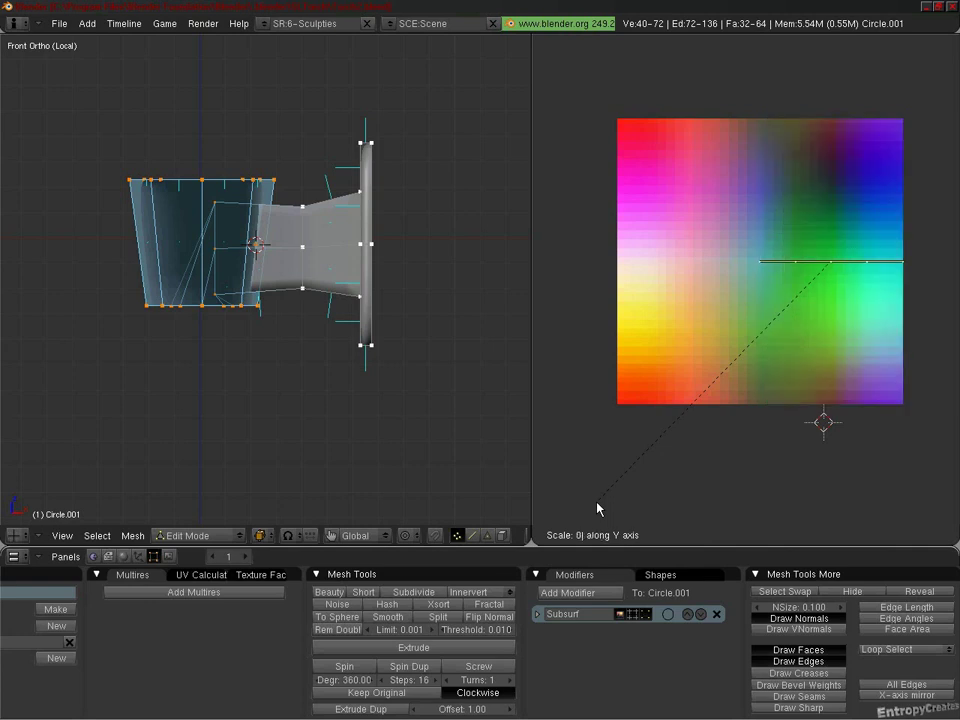
{"action": "type", "text": "-1"}
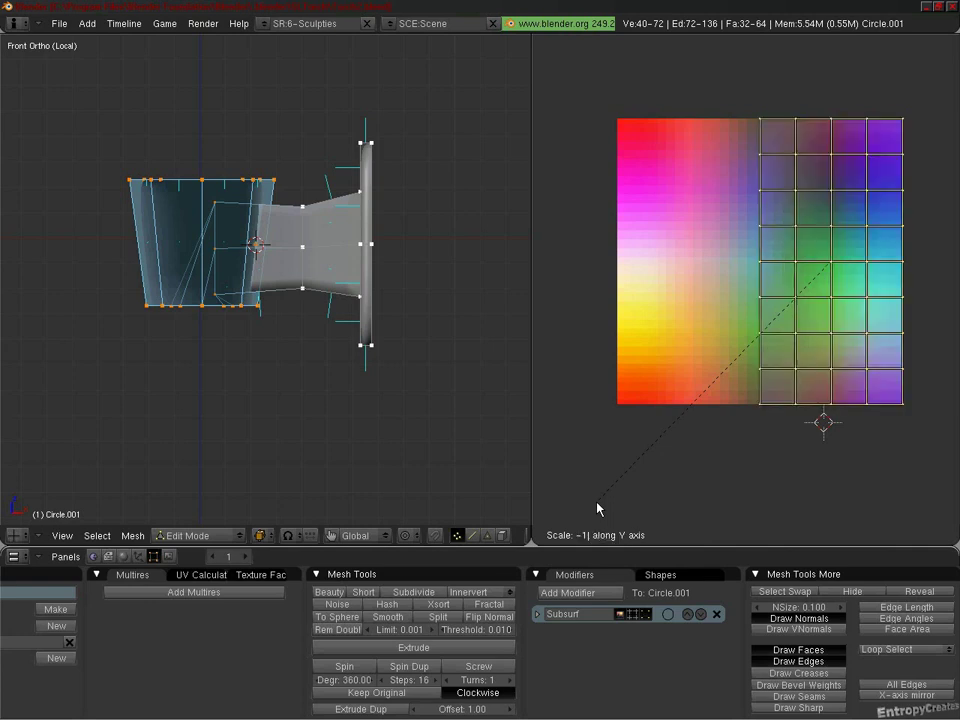
{"action": "key", "text": "Return"}
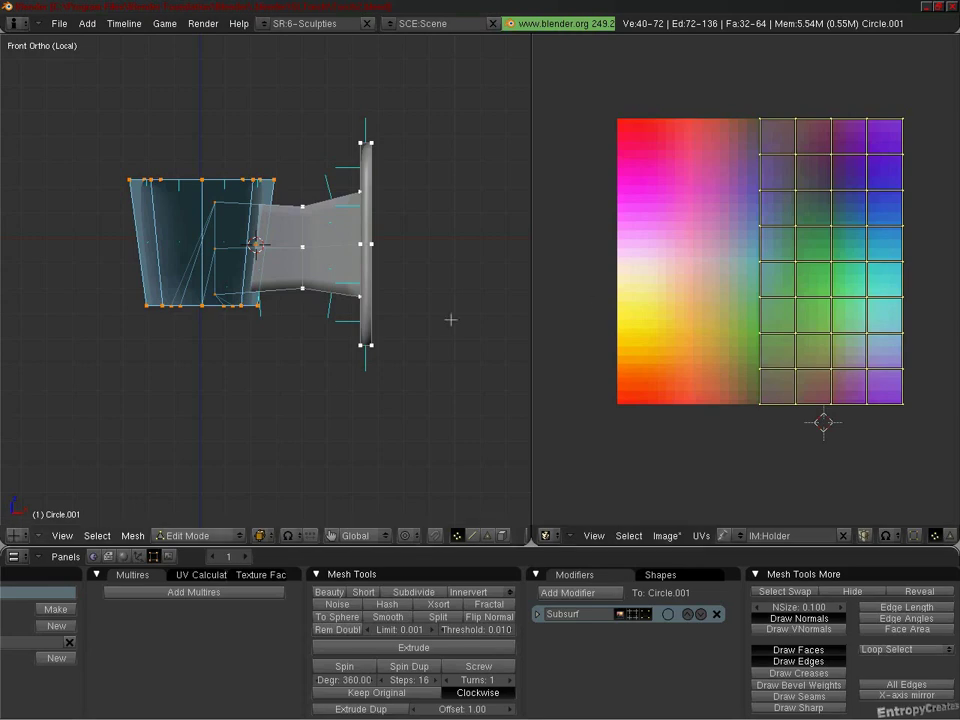
Step: Select the whole mug, return to Object Mode, and bake the sculpt map with Primstar
{"action": "mouse_move", "coordinate": [250, 200]}
{"action": "middle_mouse_down"}
{"action": "mouse_move", "coordinate": [280, 190]}
{"action": "mouse_move", "coordinate": [262, 196]}
{"action": "middle_mouse_up"}
{"action": "key", "text": "a"}
{"action": "key", "text": "a"}
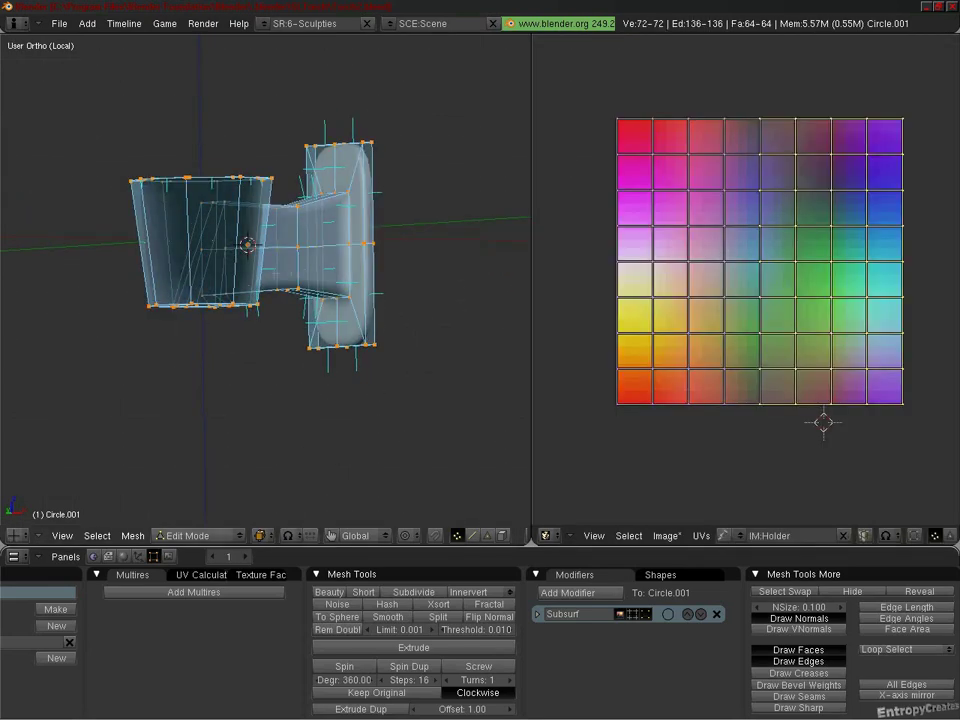
{"action": "middle_click_drag", "start_coordinate": [400, 240], "coordinate": [422, 243]}
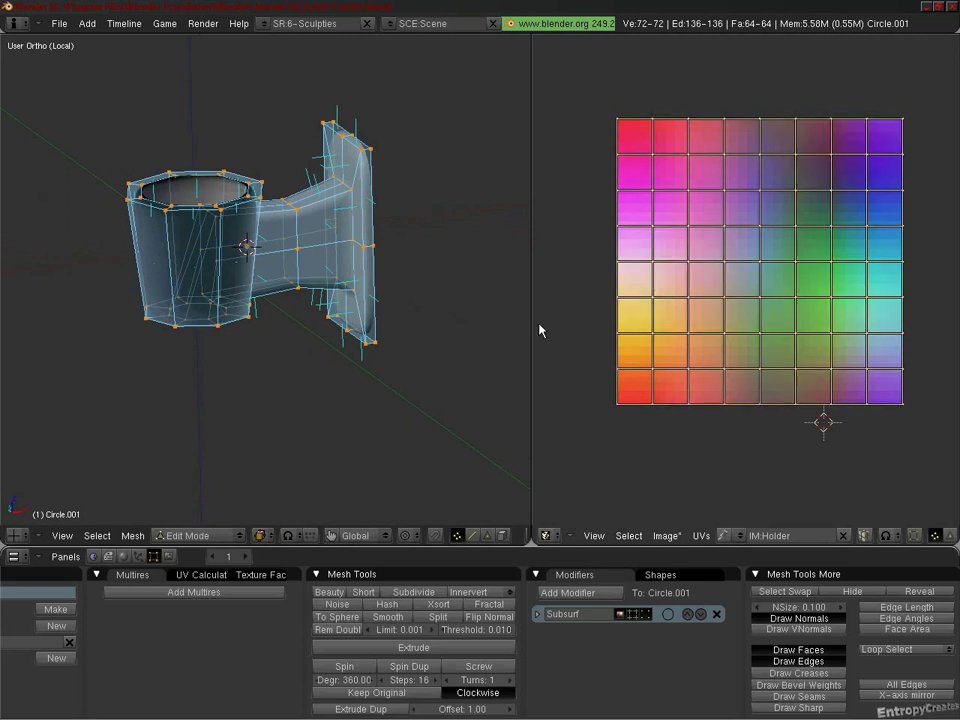
{"action": "key", "text": "Tab"}
{"action": "left_click", "coordinate": [205, 25]}
{"action": "left_click", "coordinate": [229, 164]}
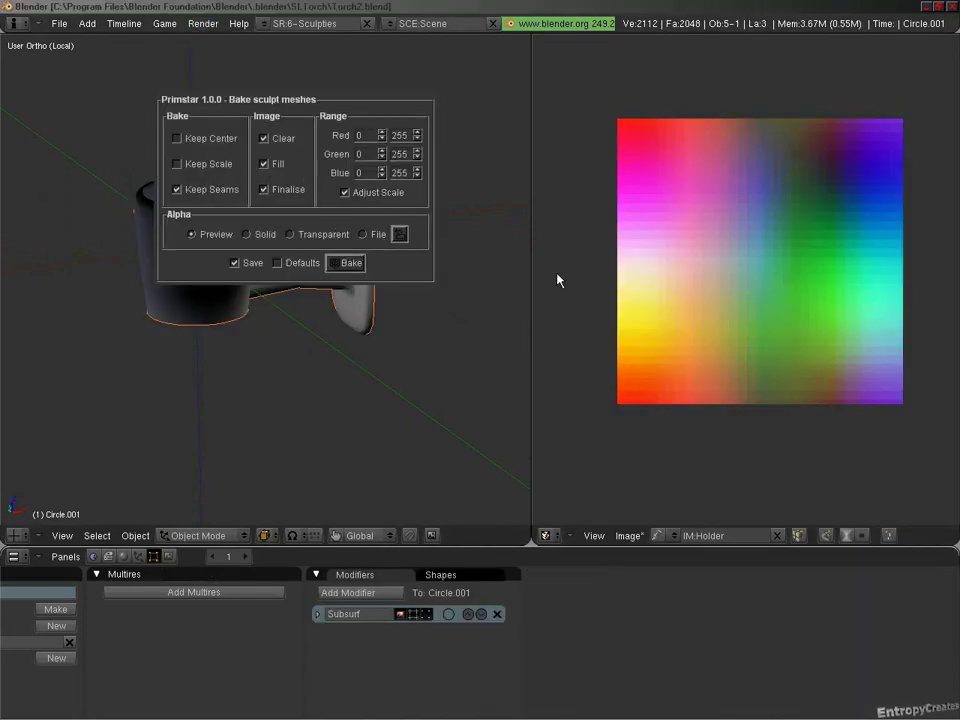
{"action": "left_click", "coordinate": [346, 263]}
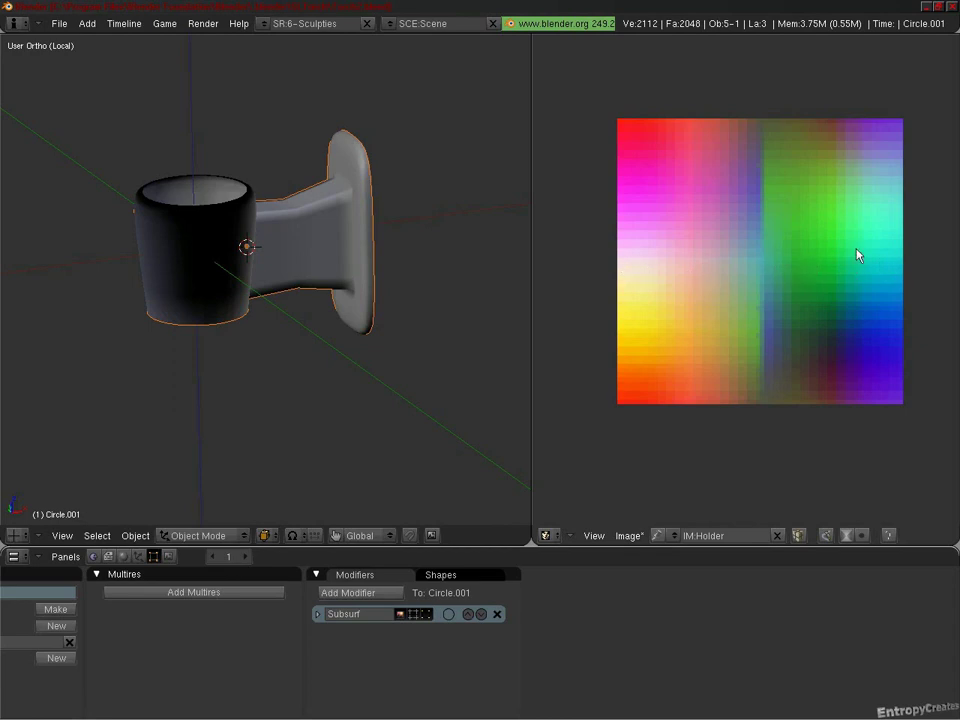
Step: Import the rebaked map as the Holder sculptie and place it beside the mug along Y
{"action": "middle_click_drag", "start_coordinate": [330, 325], "coordinate": [388, 330]}
{"action": "left_click", "coordinate": [629, 536]}
{"action": "left_click", "coordinate": [660, 260]}
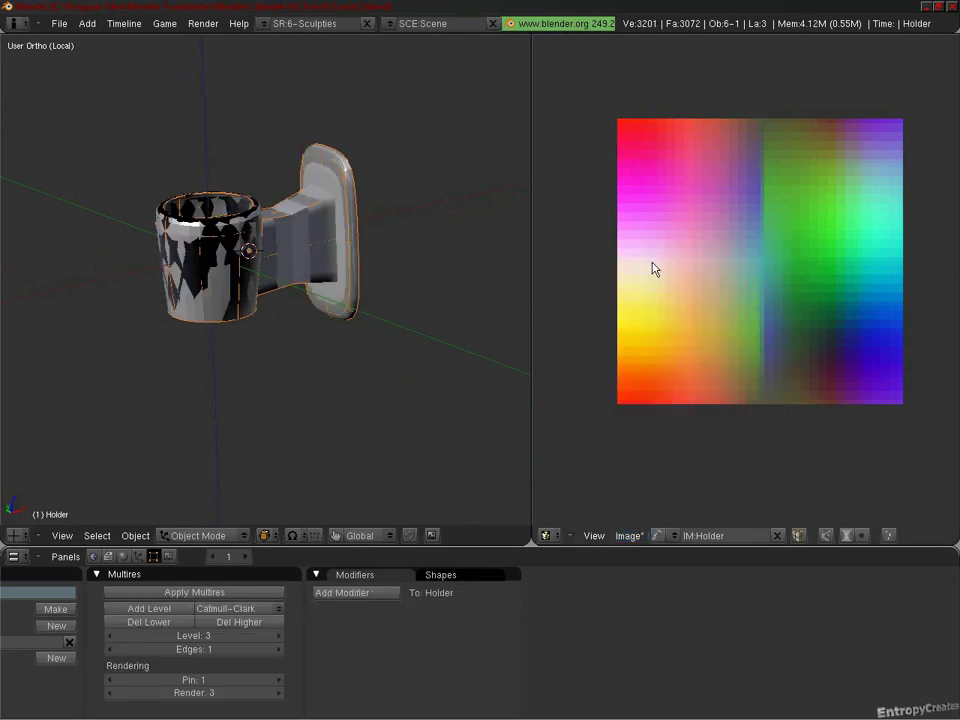
{"action": "key", "text": "shift+d"}
{"action": "key", "text": "y"}
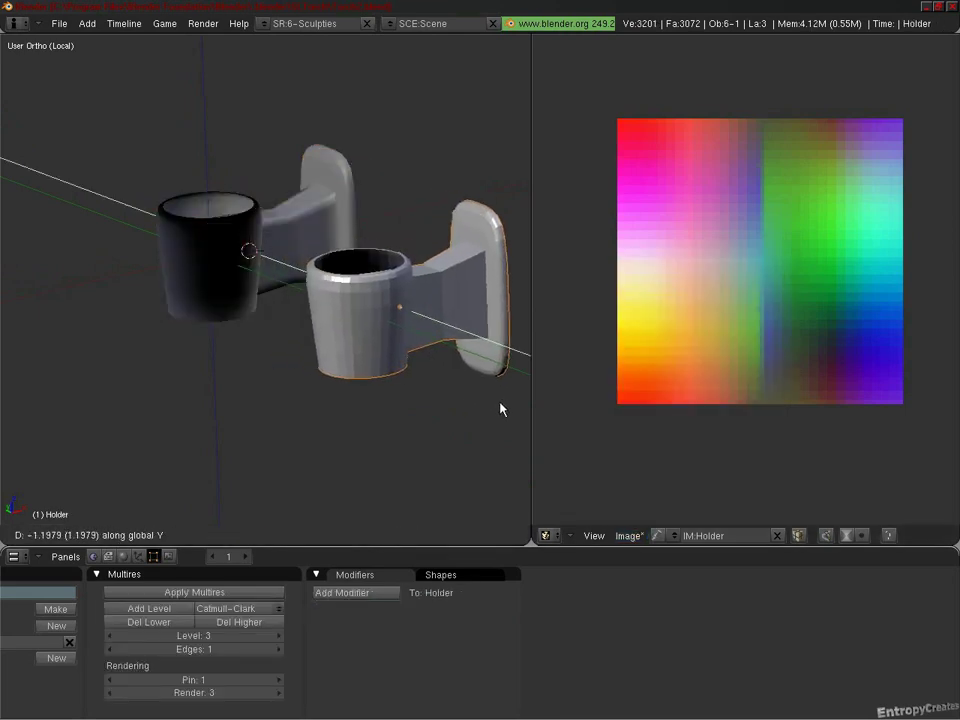
{"action": "left_click", "coordinate": [506, 407]}
Step: In Holder's Edit Mode, select only the edge loop where the handle meets the cup
{"action": "key", "text": "Tab"}
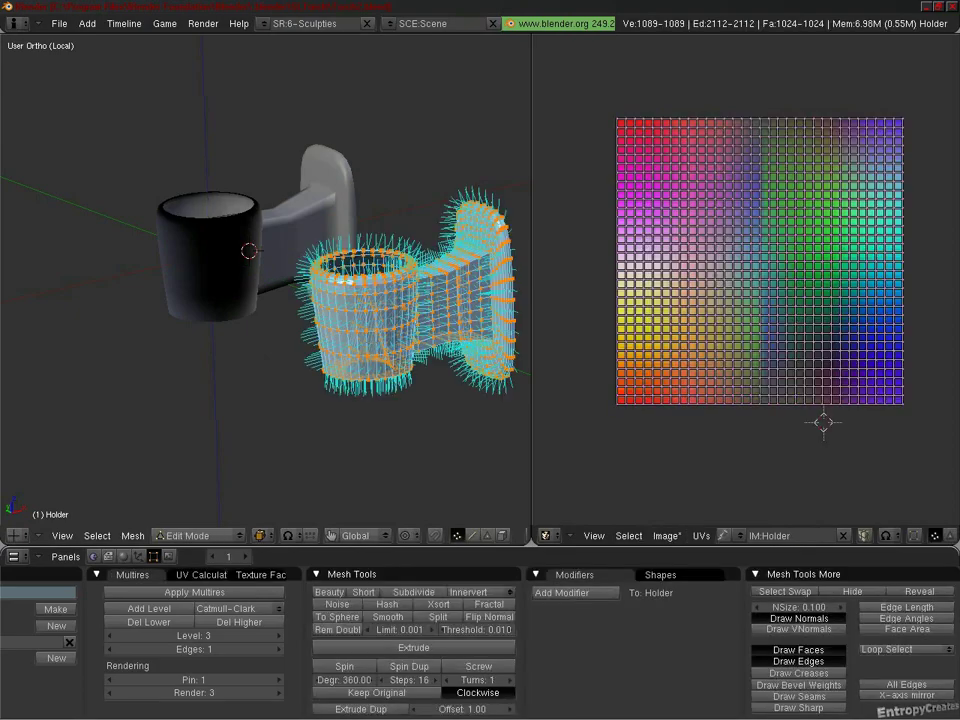
{"action": "middle_click_drag", "start_coordinate": [391, 323], "coordinate": [274, 485]}
{"action": "scroll", "coordinate": [274, 485], "scroll_direction": "up", "scroll_amount": 5}
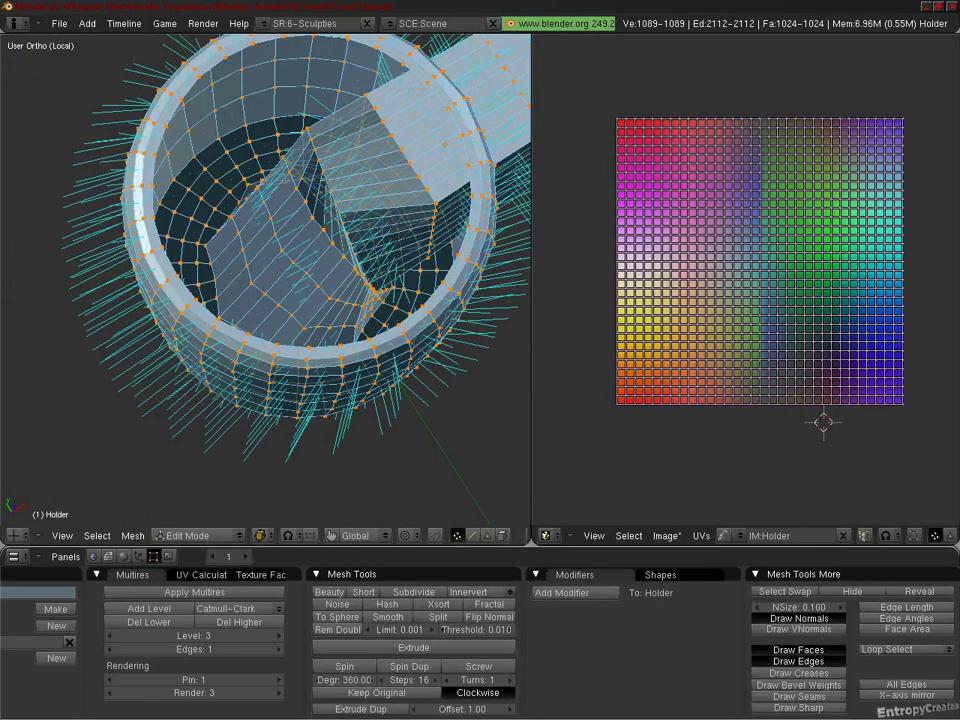
{"action": "key", "text": "a"}
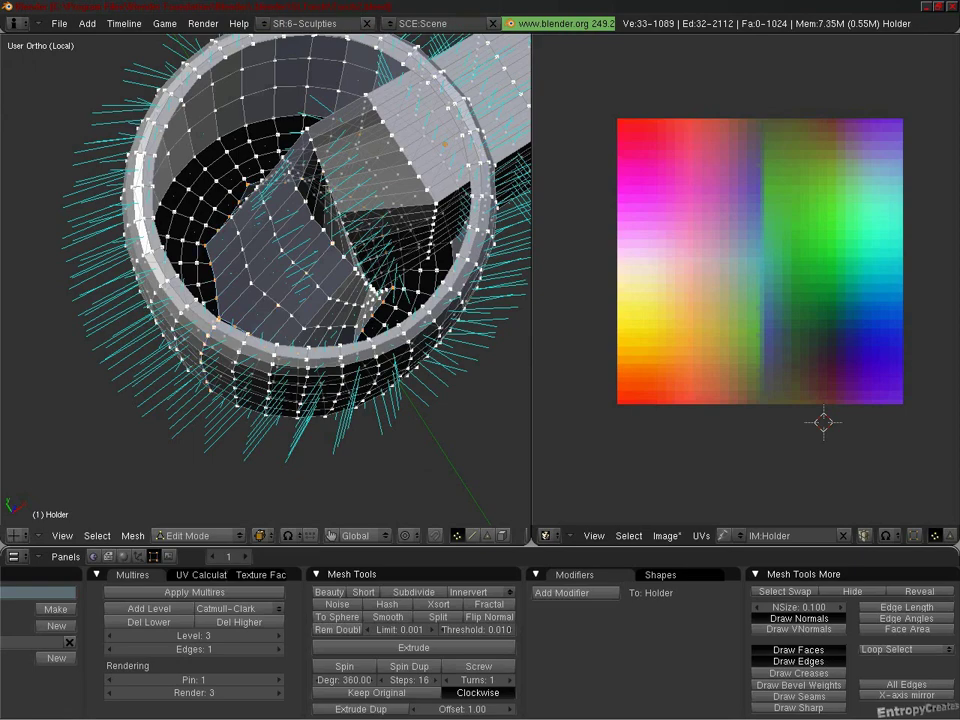
{"action": "middle_click_drag", "start_coordinate": [274, 485], "coordinate": [330, 370]}
{"action": "right_click", "coordinate": [310, 220], "text": "alt"}
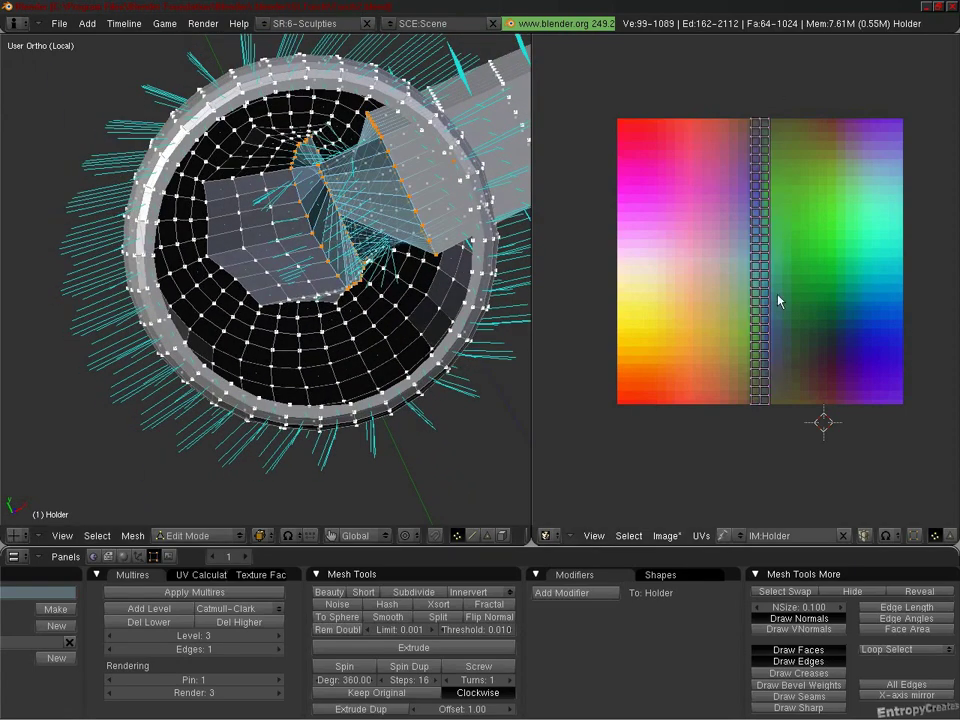
{"action": "middle_click_drag", "start_coordinate": [300, 300], "coordinate": [335, 185]}
Step: Open the Edit build tools for the cup sculptie and orbit the camera around it
{"action": "scroll", "coordinate": [266, 278], "scroll_direction": "up", "scroll_amount": 4}
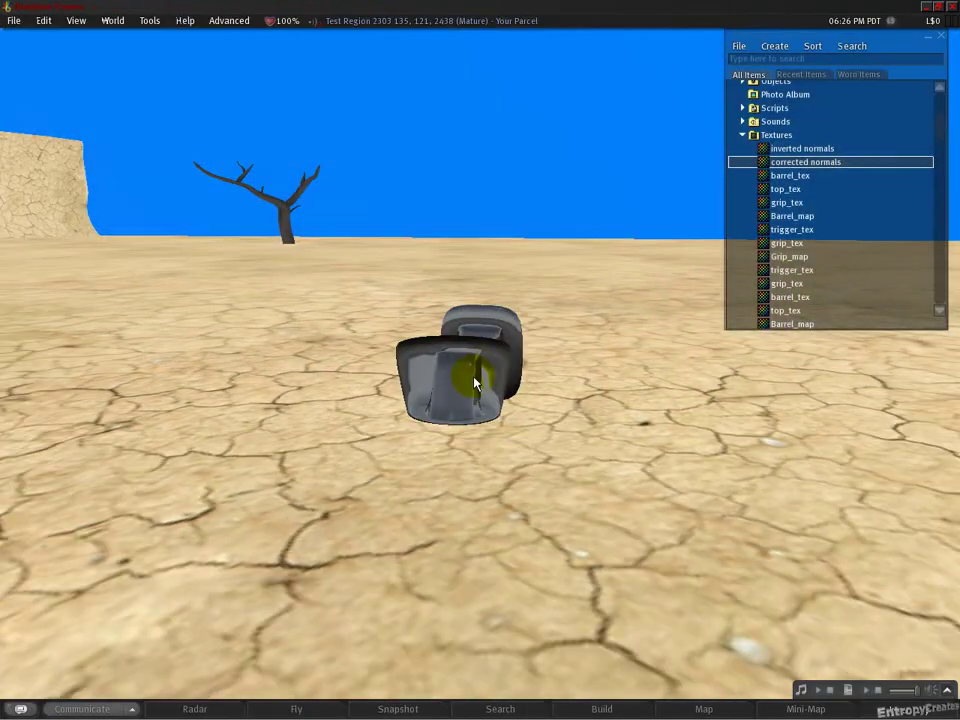
{"action": "right_click", "coordinate": [467, 369]}
{"action": "left_click", "coordinate": [499, 402]}
{"action": "left_click_drag", "start_coordinate": [502, 408], "coordinate": [530, 437], "text": "alt"}
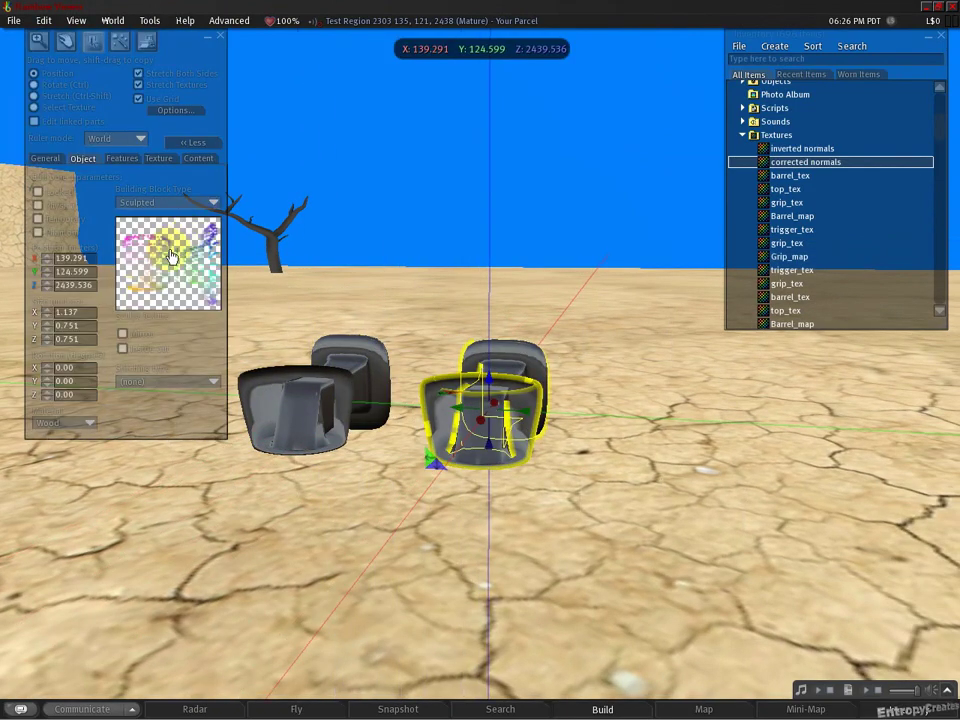